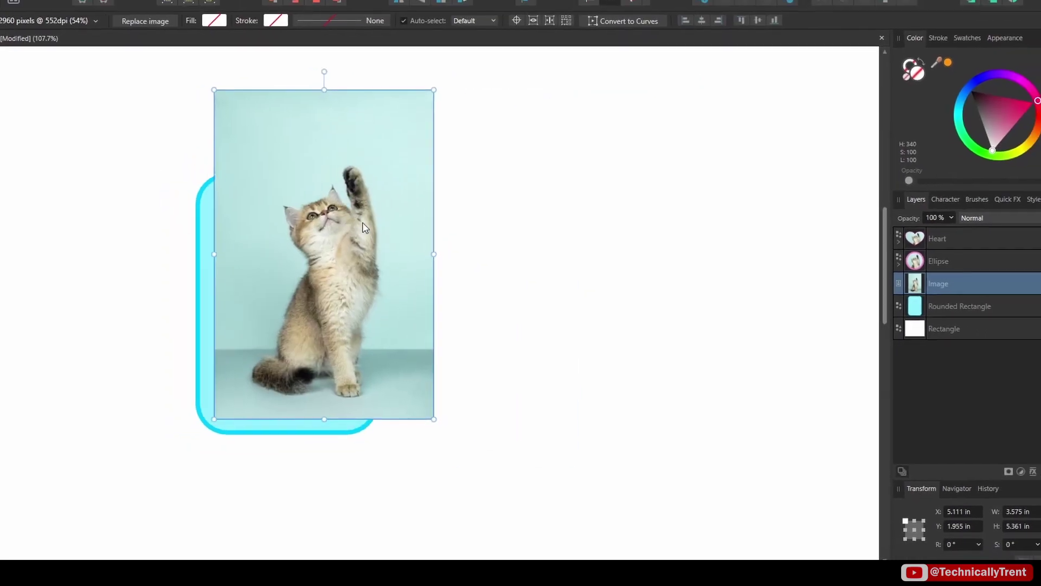
Show the cat photo clipped in the rounded rectangle and the METAL texture blended with Multiply.
left_click_drag(987, 282, 960, 308)
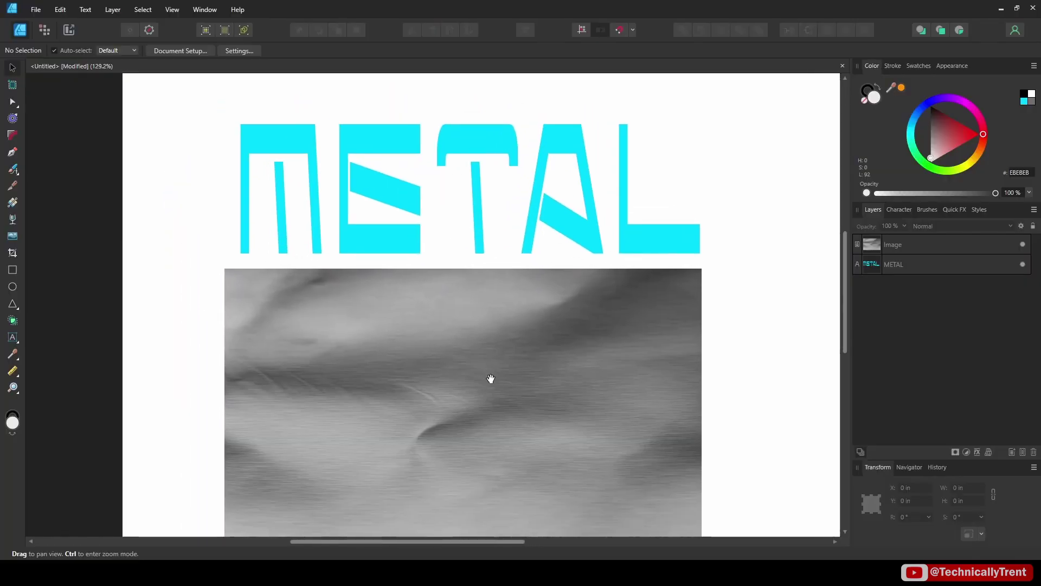
left_click_drag(491, 378, 496, 236)
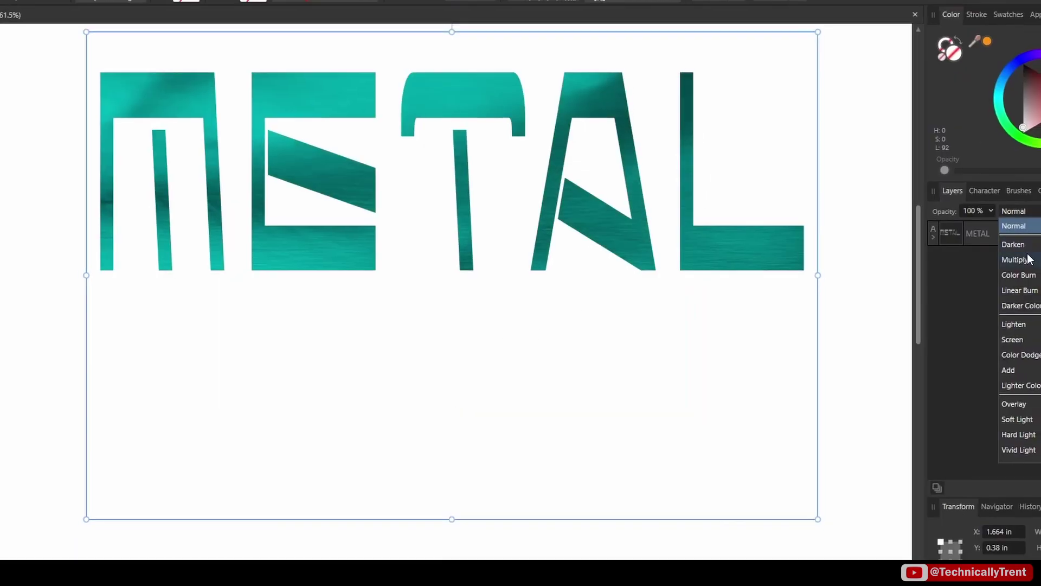
left_click(964, 255)
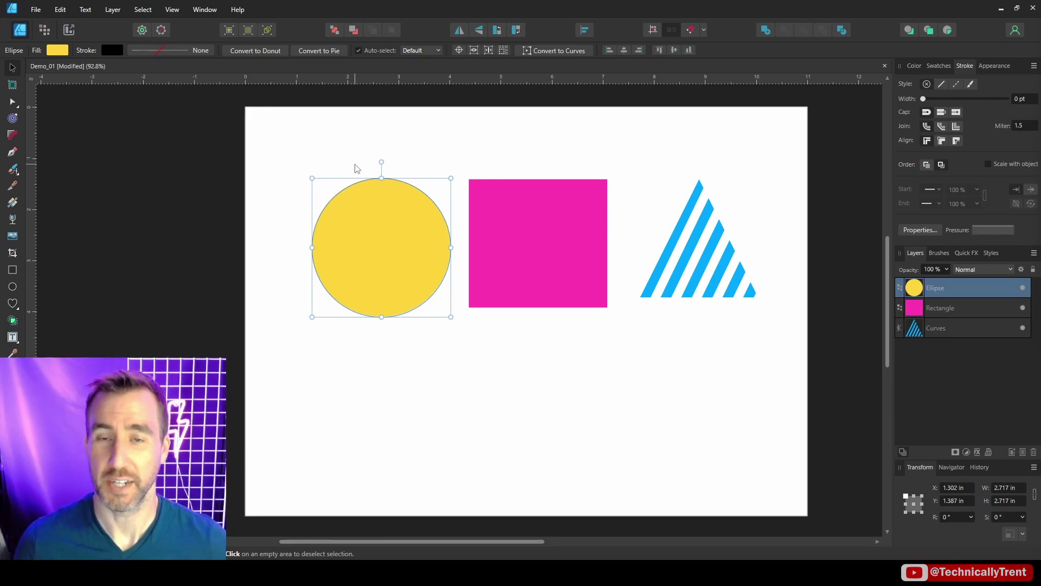
Move the yellow circle over the pink square's corner and nest its layer inside the square.
left_click_drag(357, 202, 333, 199)
left_click_drag(362, 240, 496, 294)
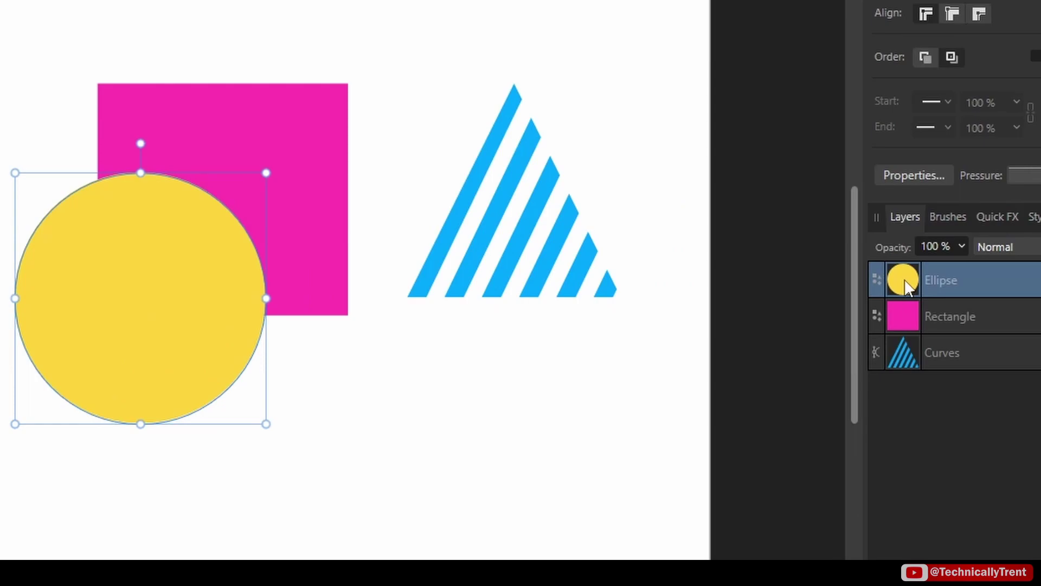
left_click_drag(909, 286, 961, 314)
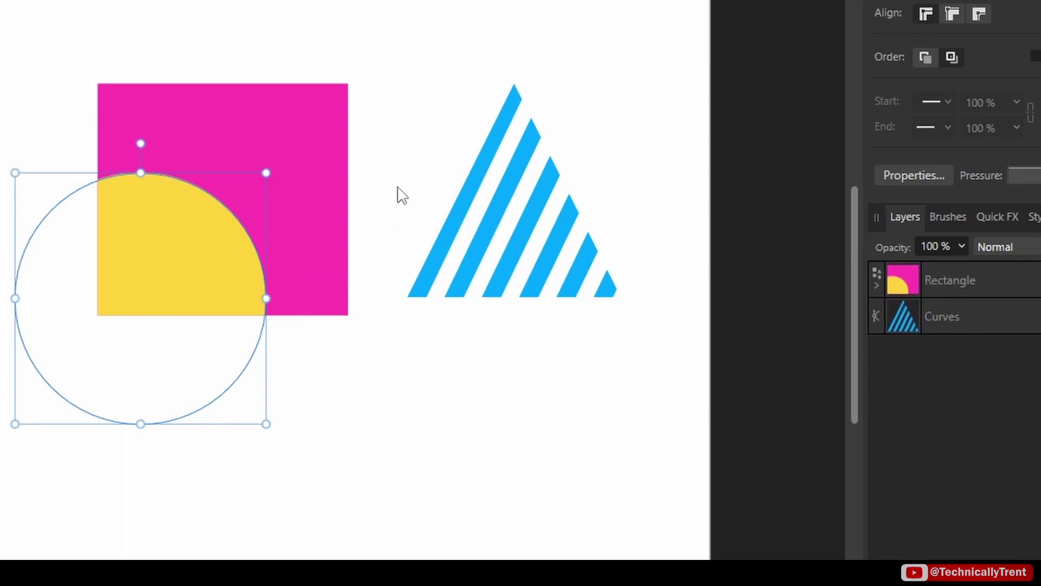
left_click(406, 104)
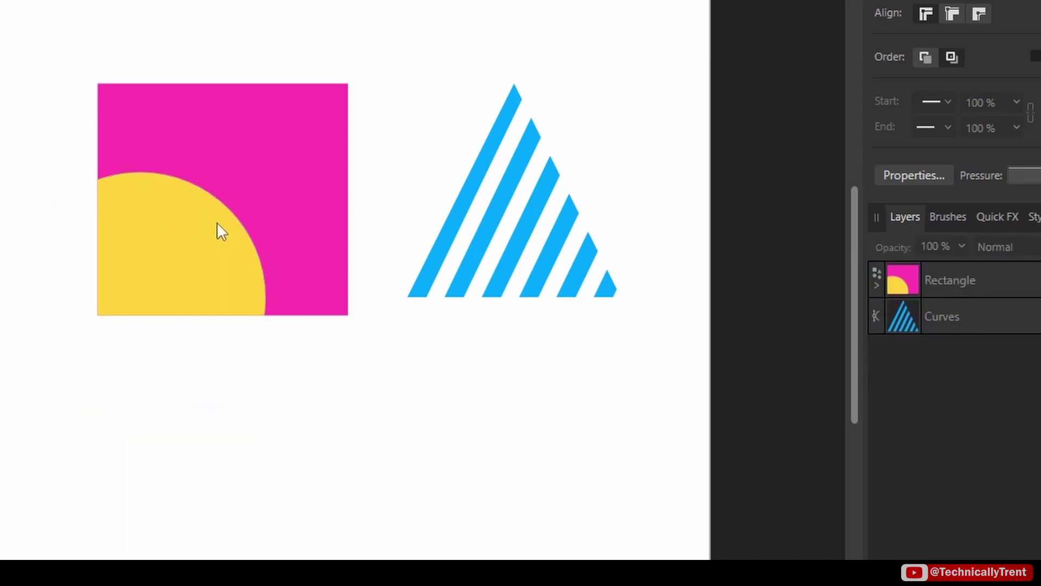
left_click(877, 284)
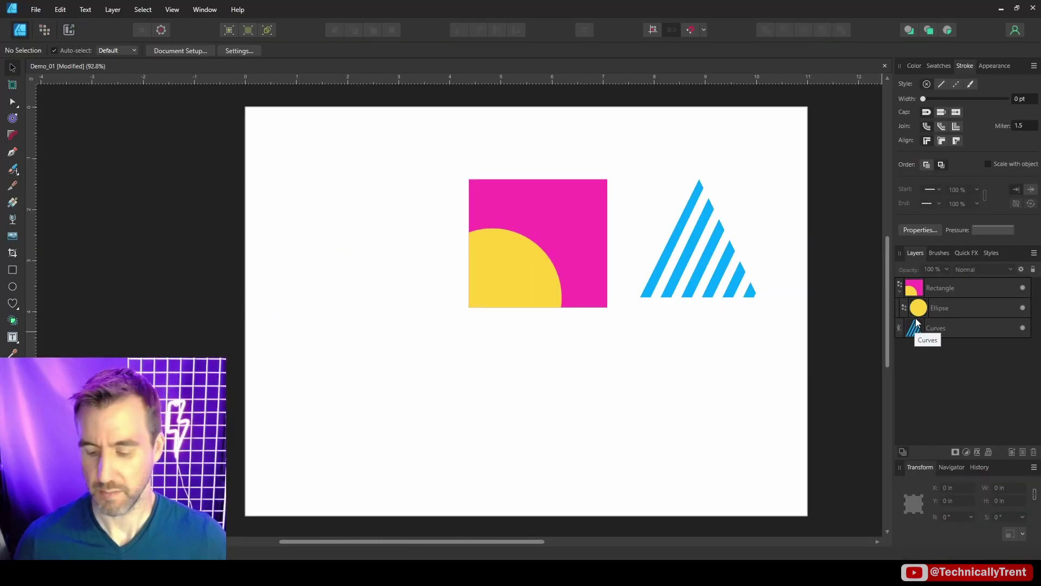
left_click_drag(916, 317, 920, 280)
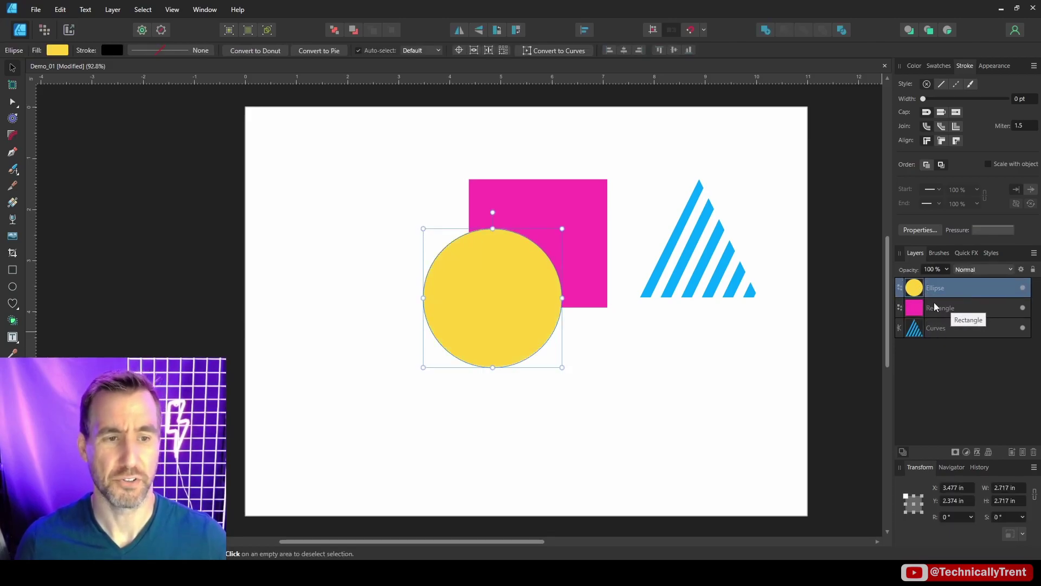
left_click_drag(918, 292, 913, 307)
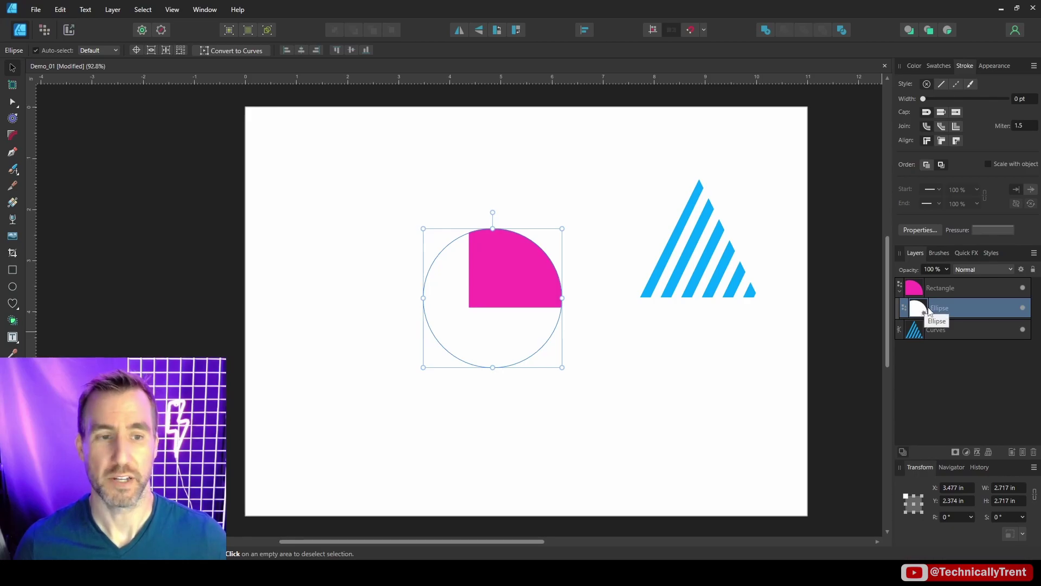
key("ctrl+z")
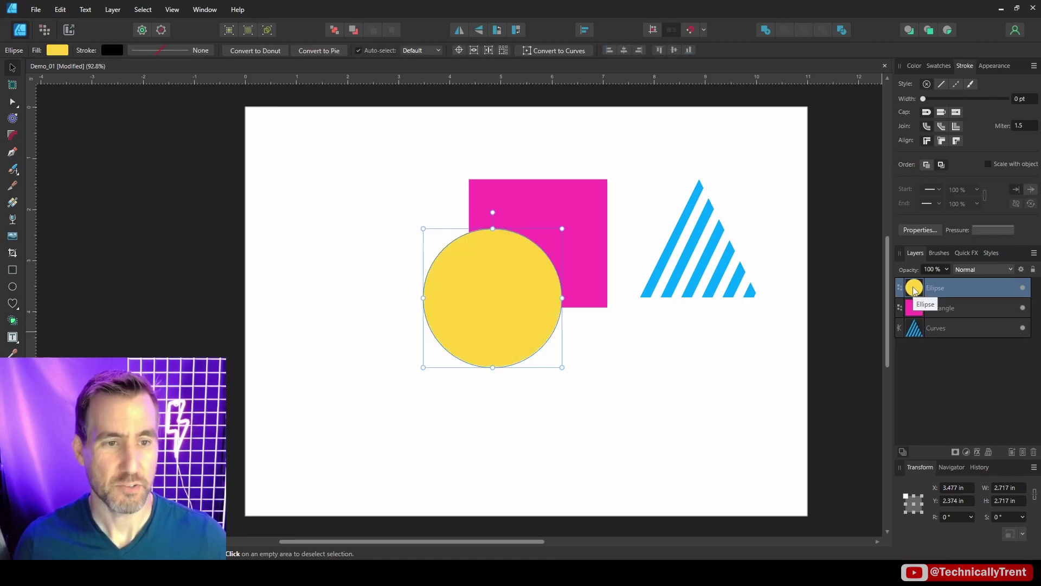
left_click_drag(915, 290, 946, 311)
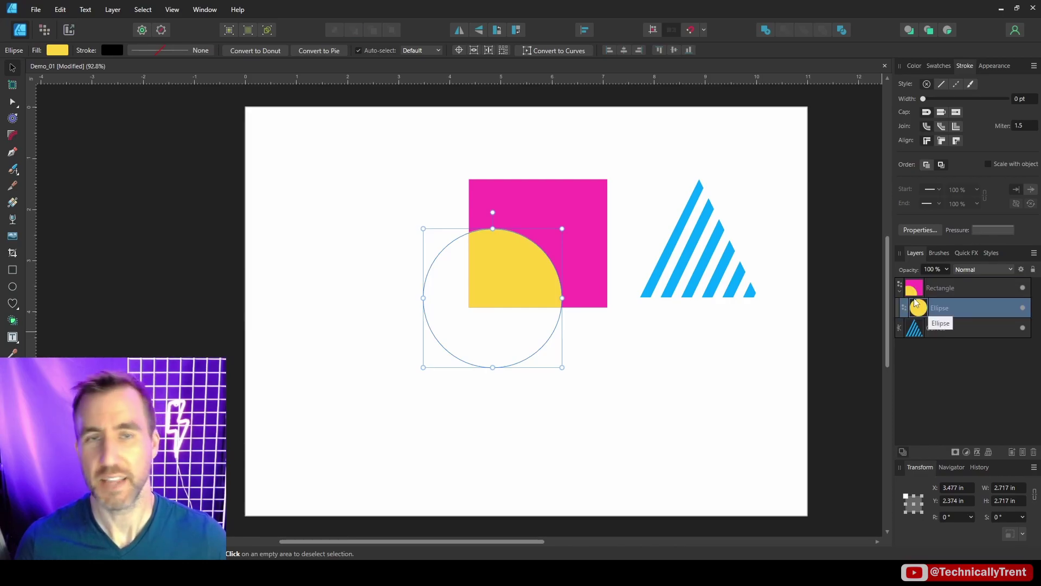
left_click(943, 368)
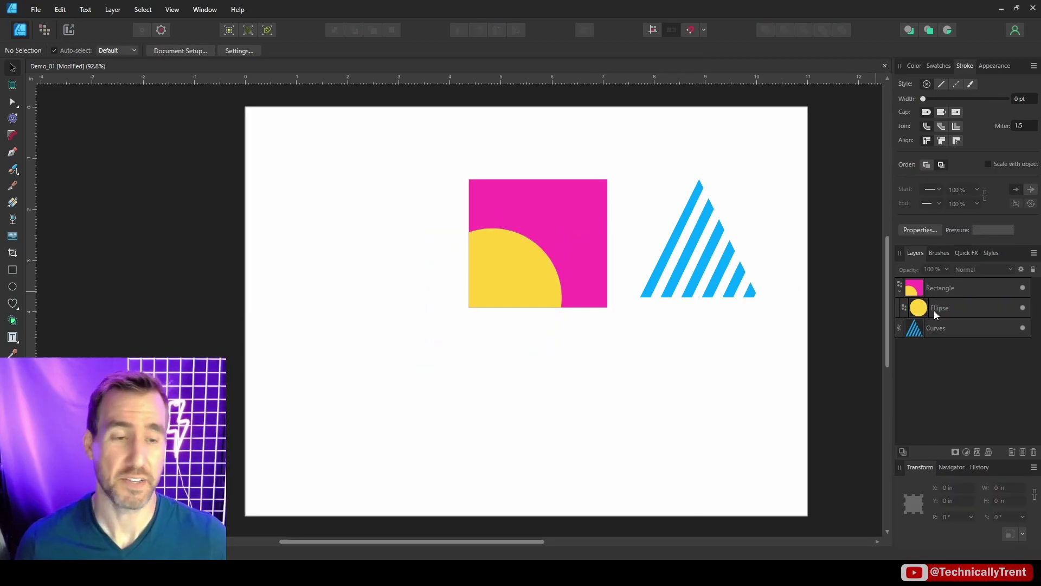
Move the pink square up together with its clipped circle.
left_click(572, 223)
left_click_drag(573, 223, 578, 187)
left_click(629, 185)
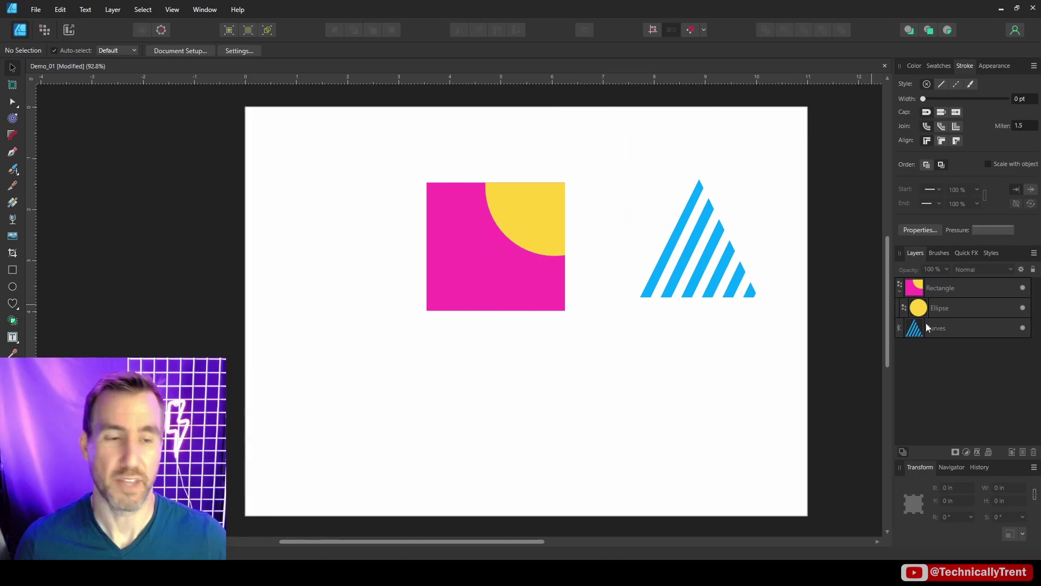
Shrink the circle to 1.879 in, shift it left, and enlarge the square to about 2.988 × 2.765 in.
left_click(607, 146)
left_click_drag(624, 117, 579, 159)
left_click_drag(540, 200, 446, 236)
left_click(625, 166)
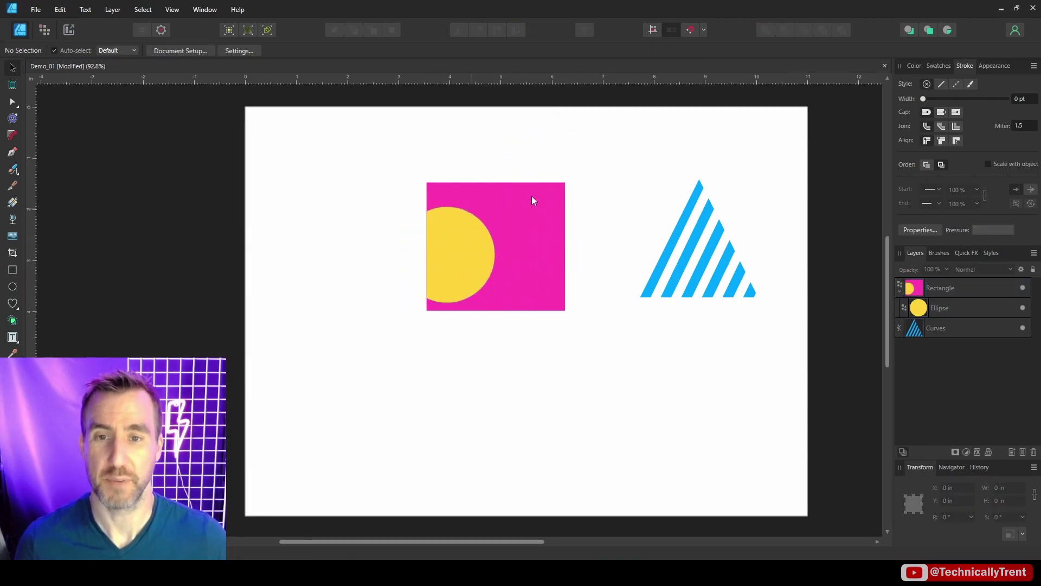
left_click(521, 254)
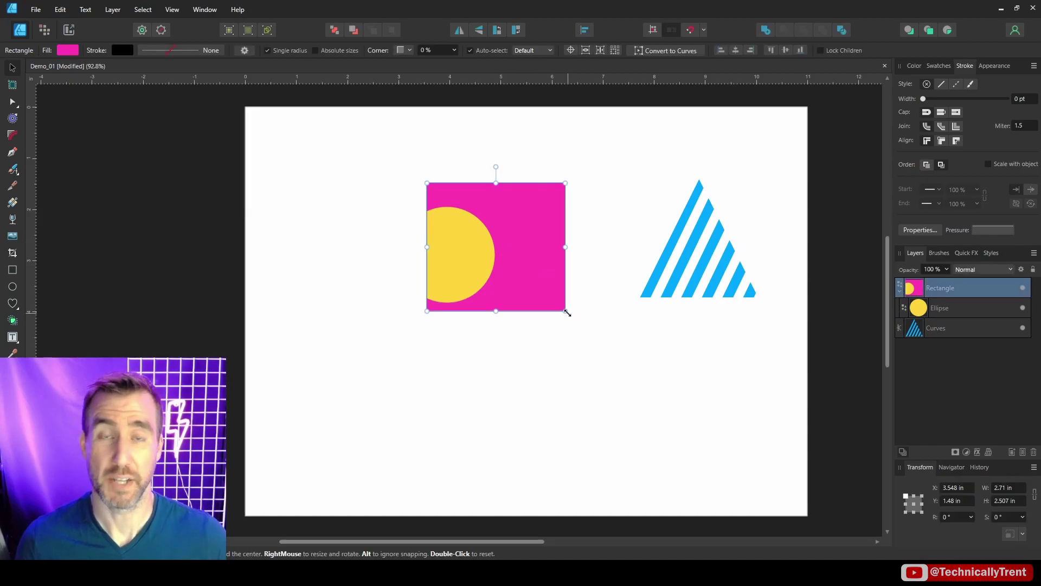
mouse_move(566, 312)
left_mouse_down()
mouse_move(648, 363)
mouse_move(581, 325)
left_mouse_up()
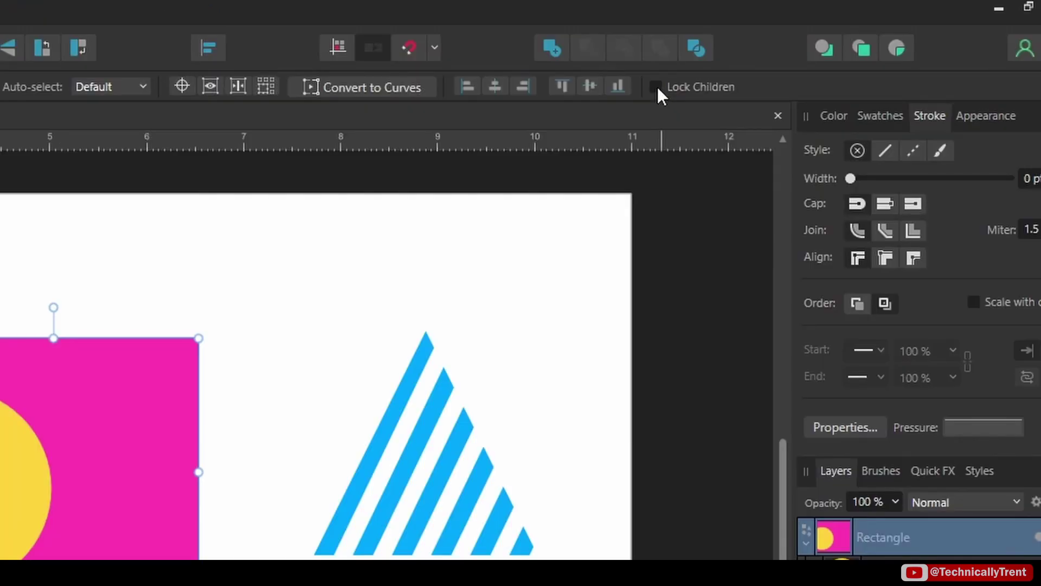
Enable Lock Children, then move and widen the pink square to 3.529 × 2.723 in around the fixed circle.
left_click(656, 87)
left_click_drag(165, 435, 141, 556)
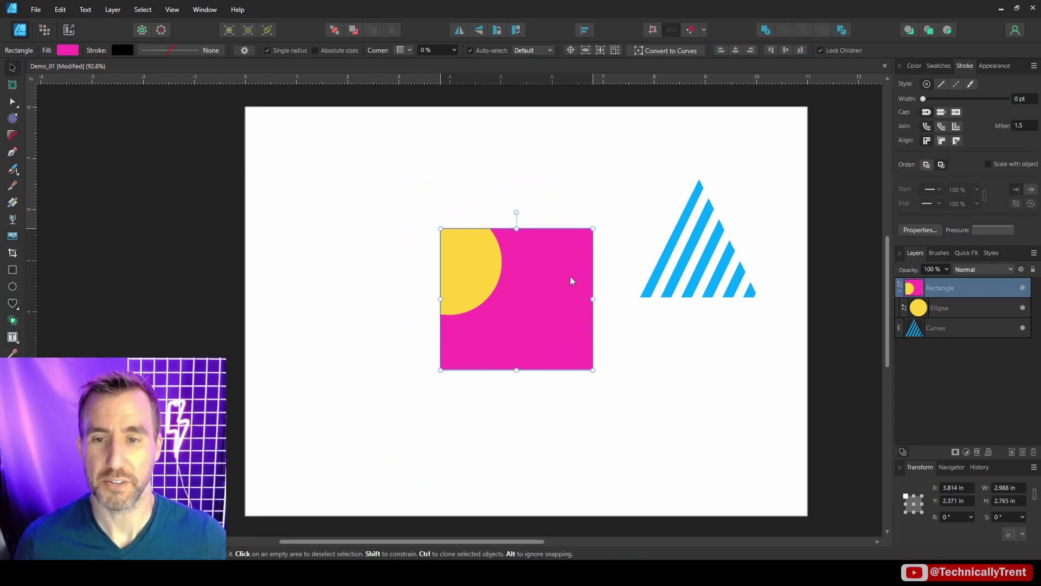
left_click_drag(548, 302, 530, 221)
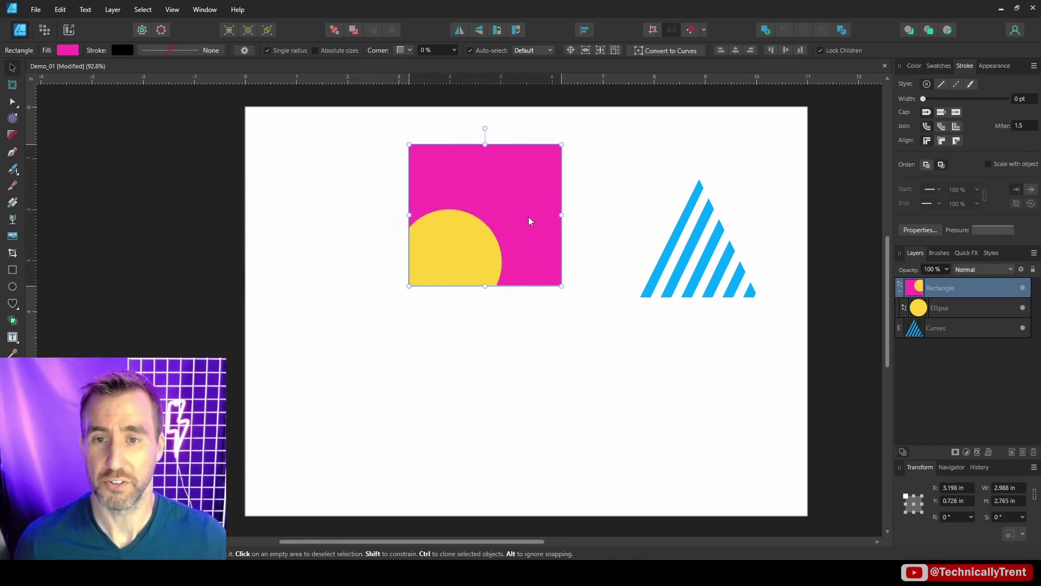
left_click_drag(563, 290, 707, 396)
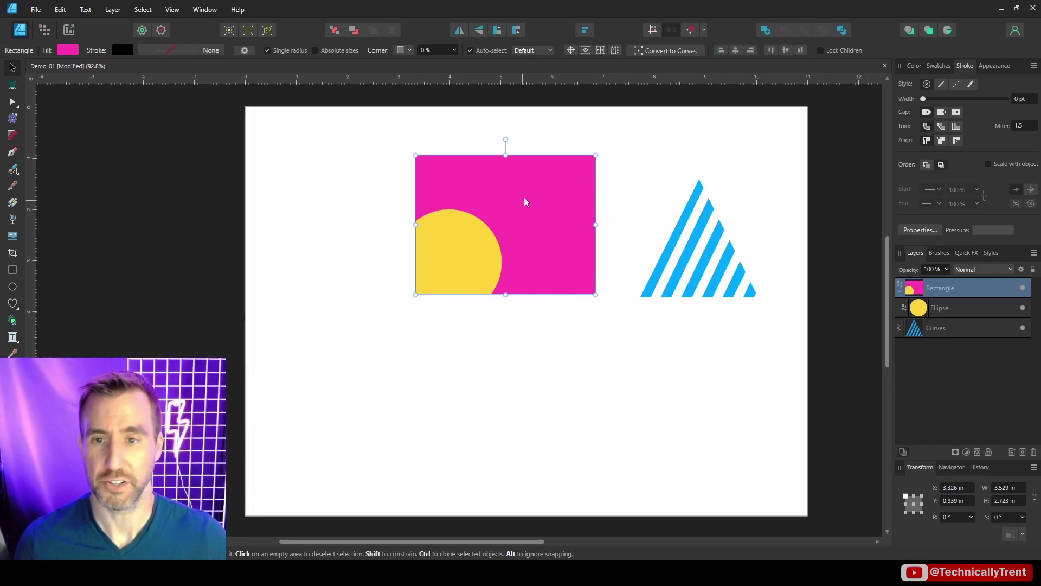
left_click_drag(524, 197, 503, 216)
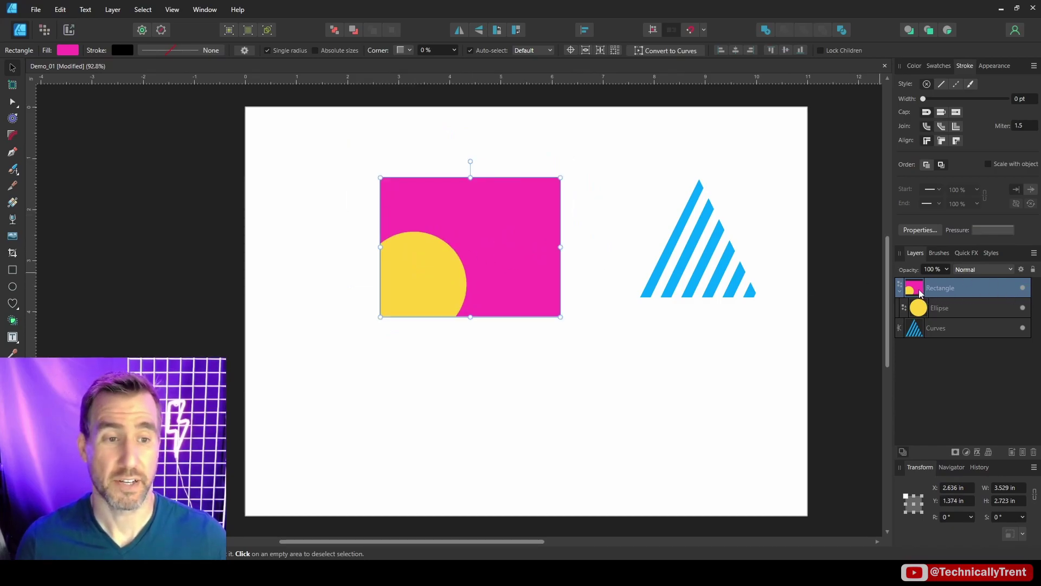
left_click(915, 65)
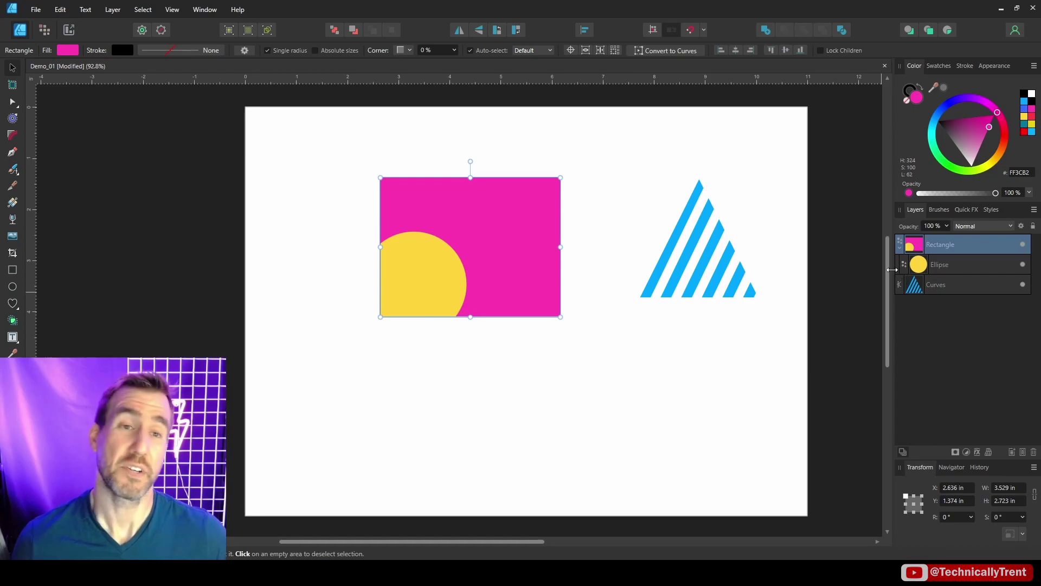
Set the square's fill to None and move the invisible square and its clipped circle.
left_click(906, 101)
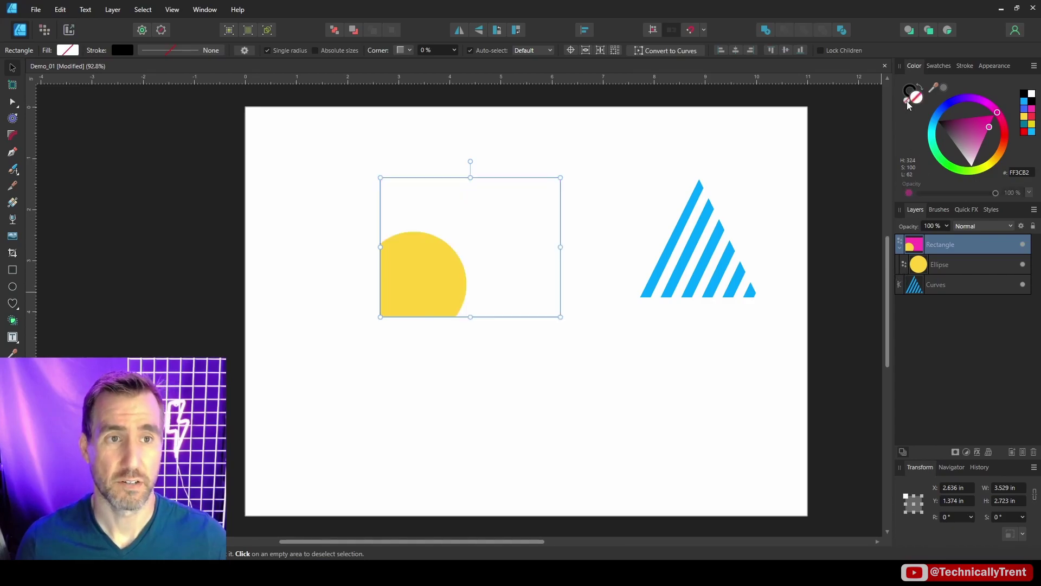
left_click(396, 266)
left_click(429, 268)
left_click_drag(428, 268, 483, 305)
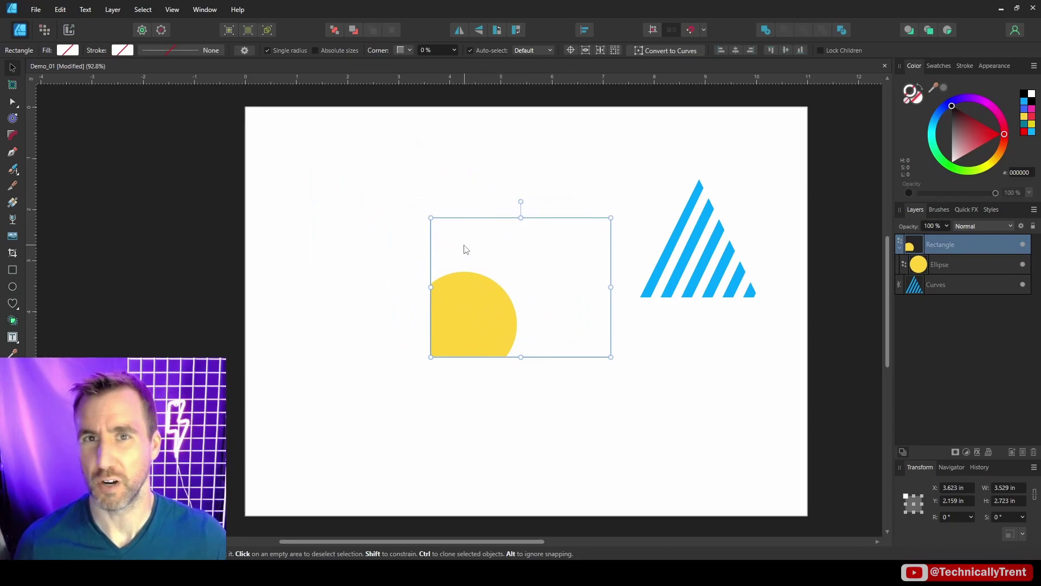
left_click(923, 264)
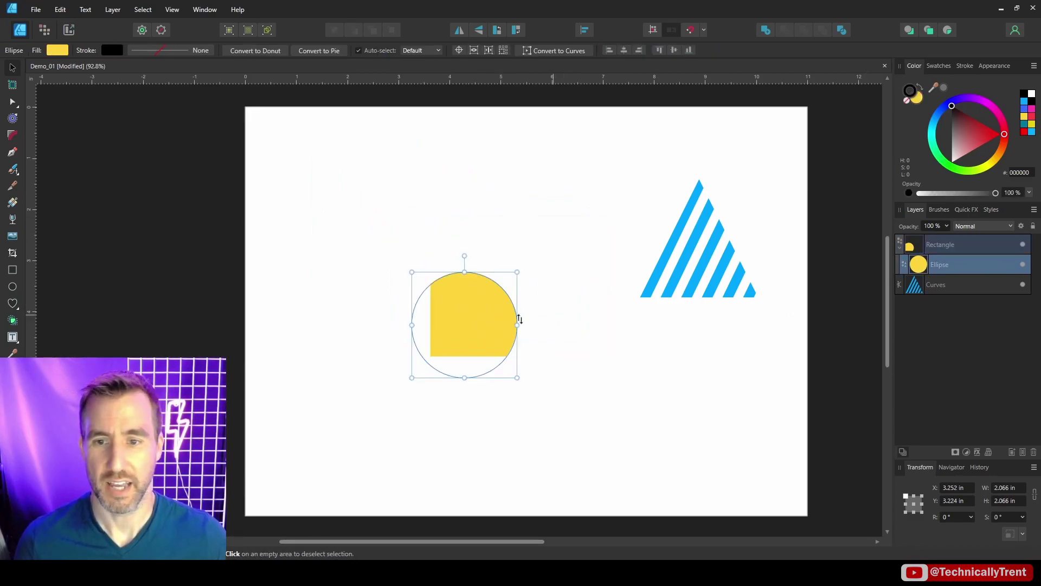
left_click_drag(515, 316, 627, 348)
left_click(610, 233)
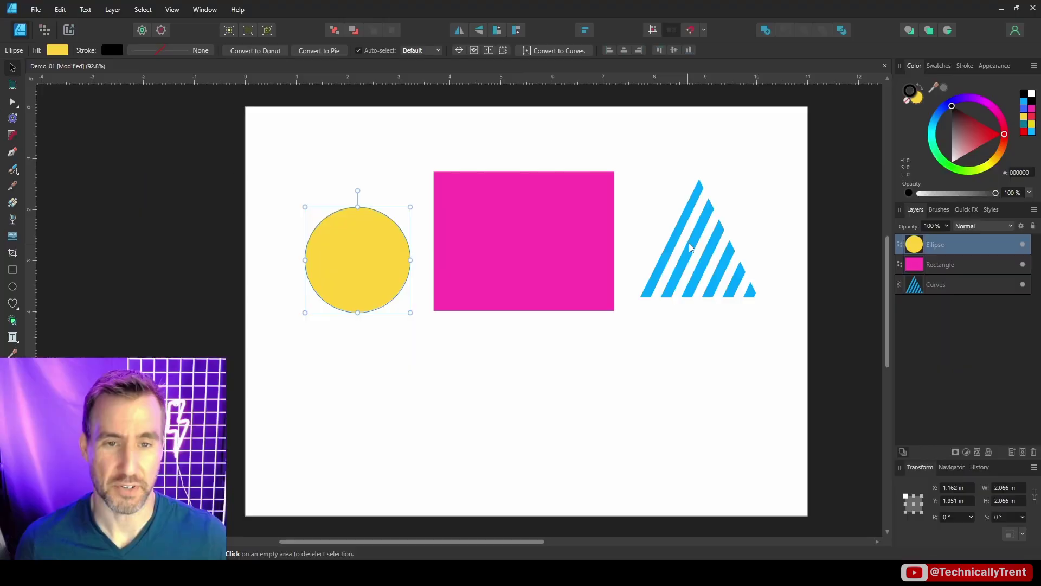
left_click(690, 244)
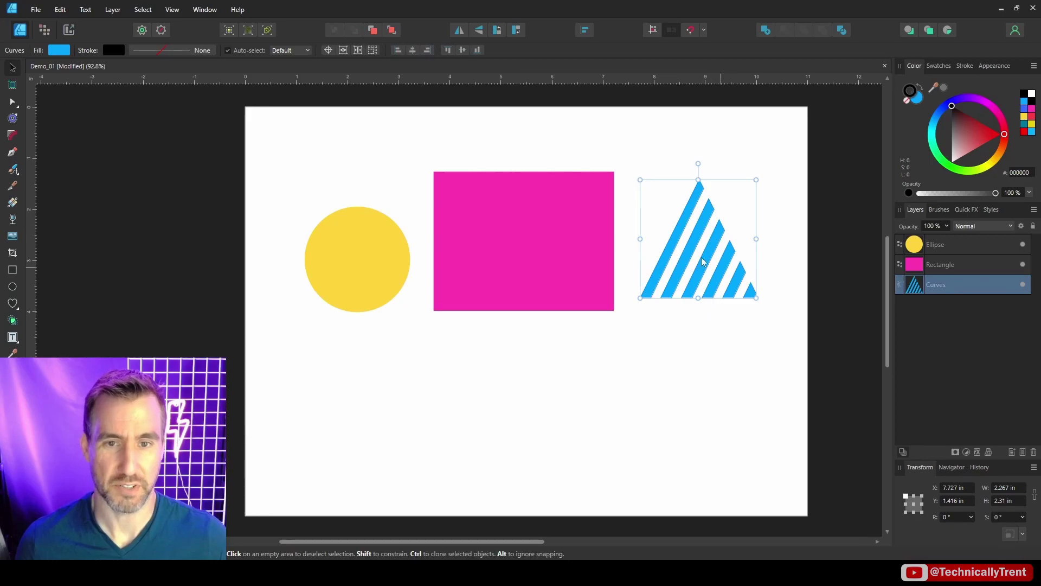
left_click_drag(587, 246, 548, 239)
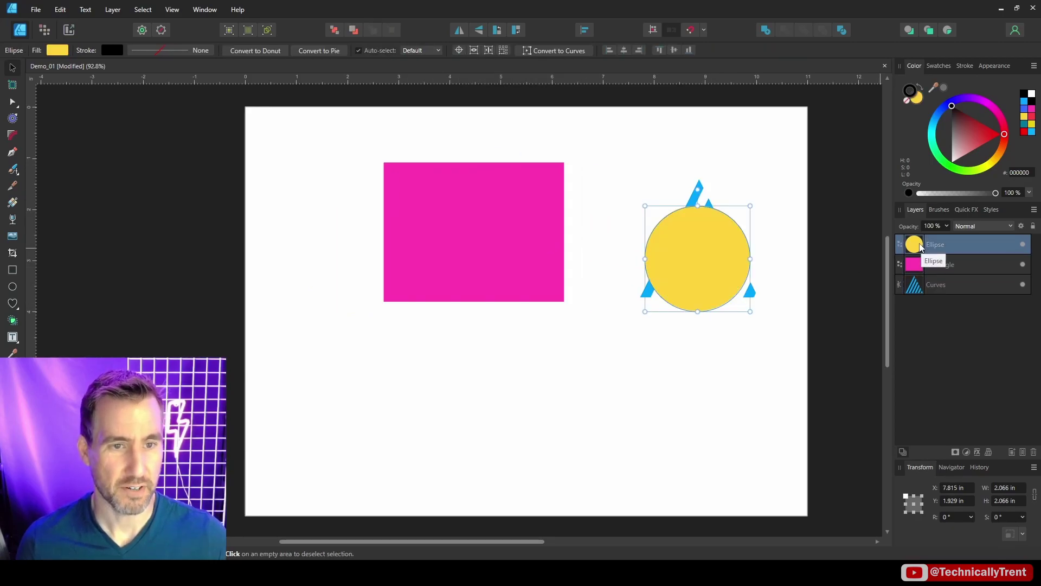
left_click_drag(921, 247, 955, 287)
left_click(770, 249)
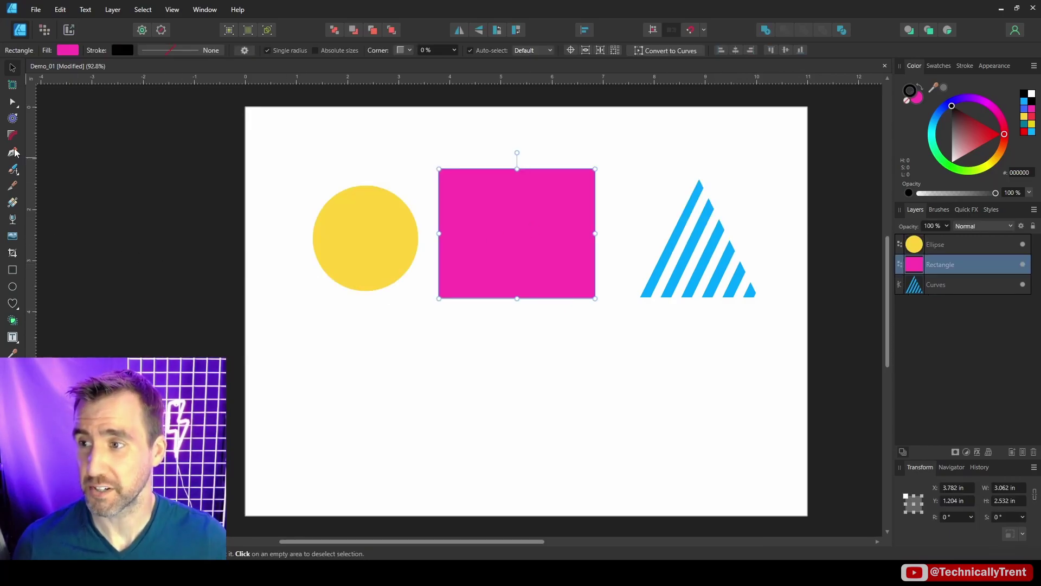
Draw a five-node teal zigzag path below the square.
left_click(12, 152)
left_click(471, 390)
left_click(507, 346)
left_click(582, 353)
left_click(637, 418)
left_click(571, 460)
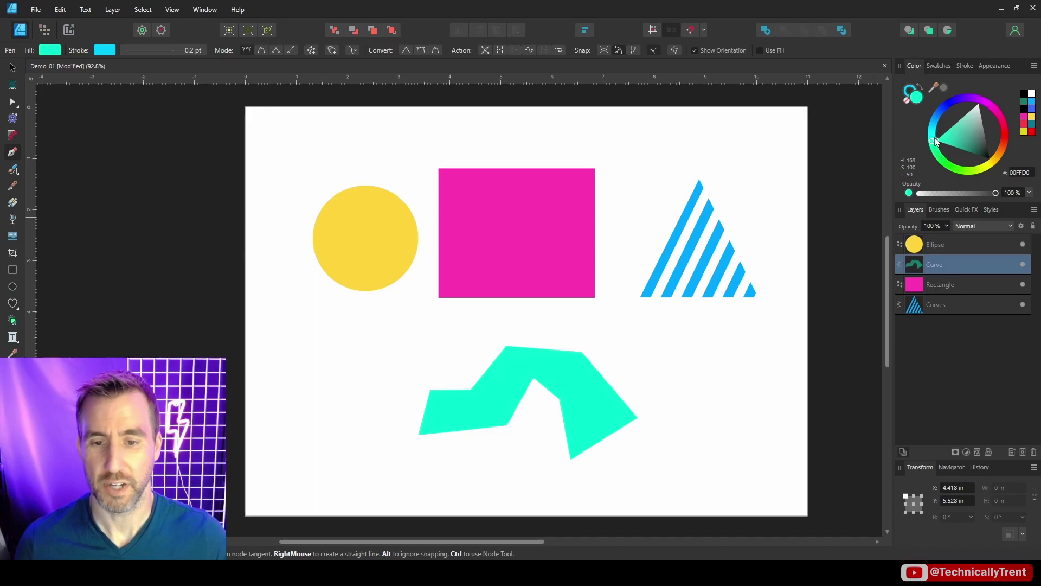
Move the yellow circle down-left away from the curve and nest it inside the Curve layer.
key("v")
left_click(340, 223)
left_click_drag(340, 222, 532, 371)
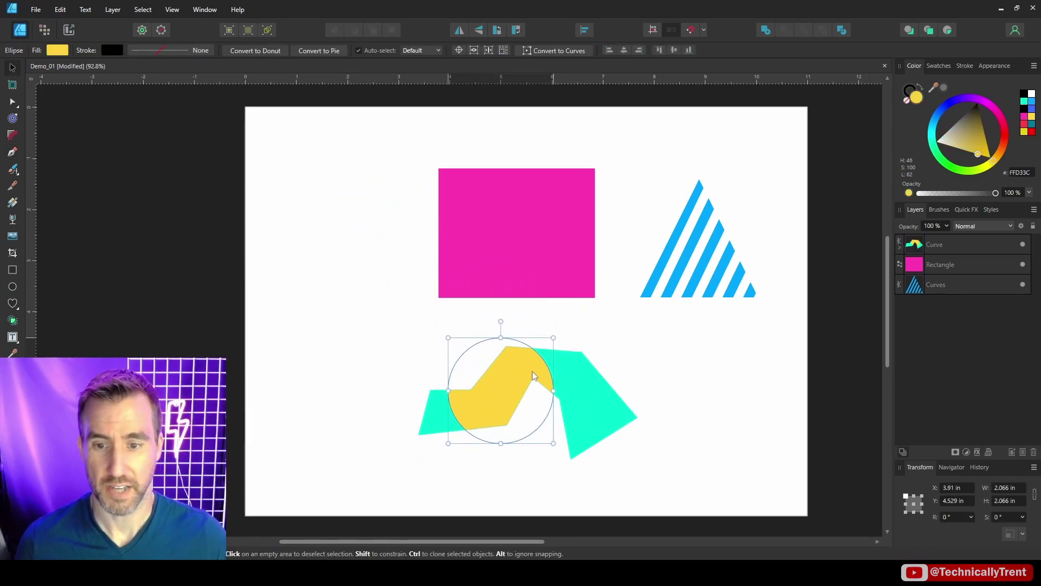
key("ctrl+z")
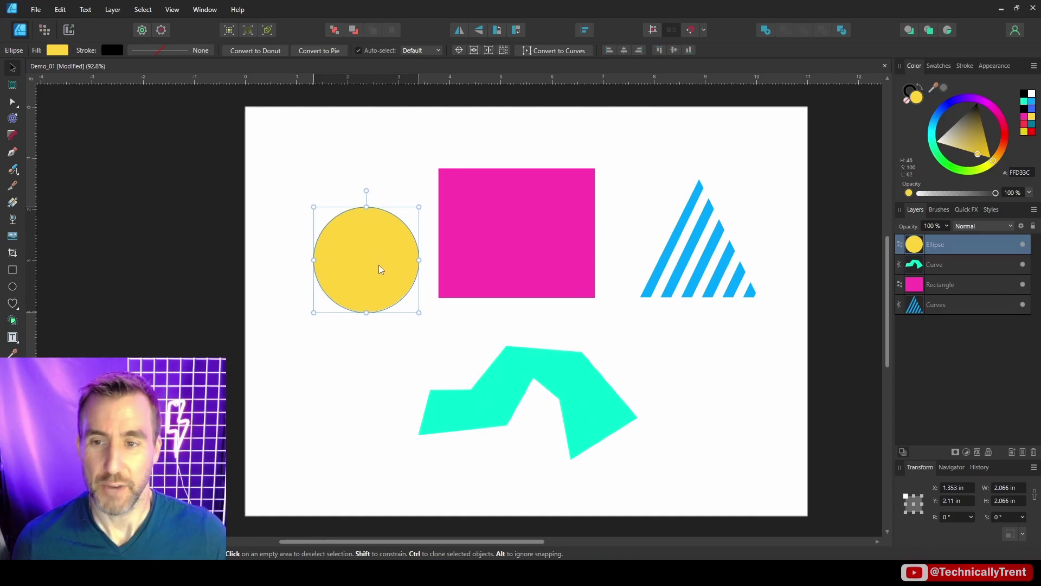
key("ctrl+z")
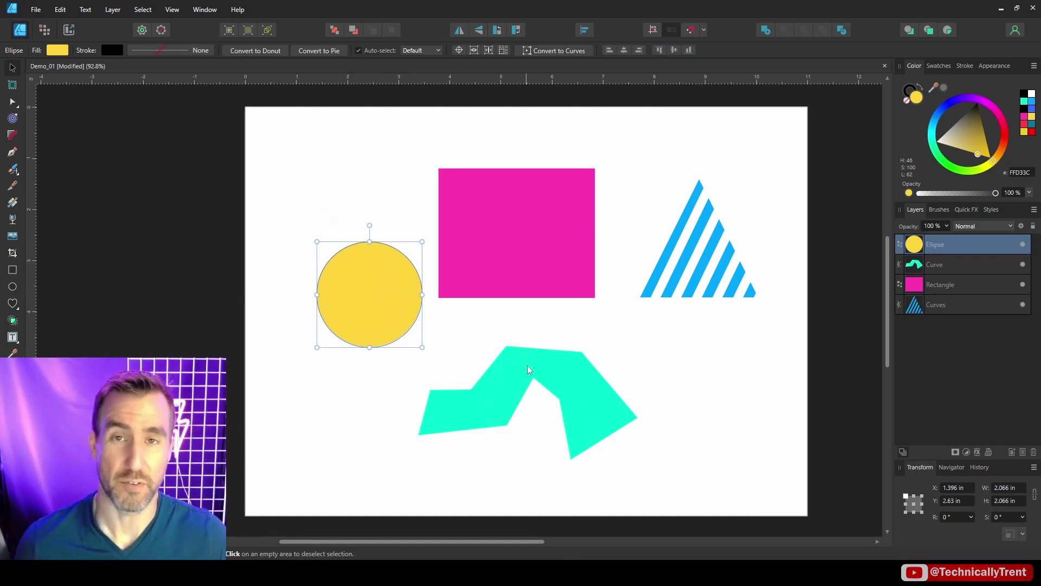
left_click_drag(382, 288, 359, 320)
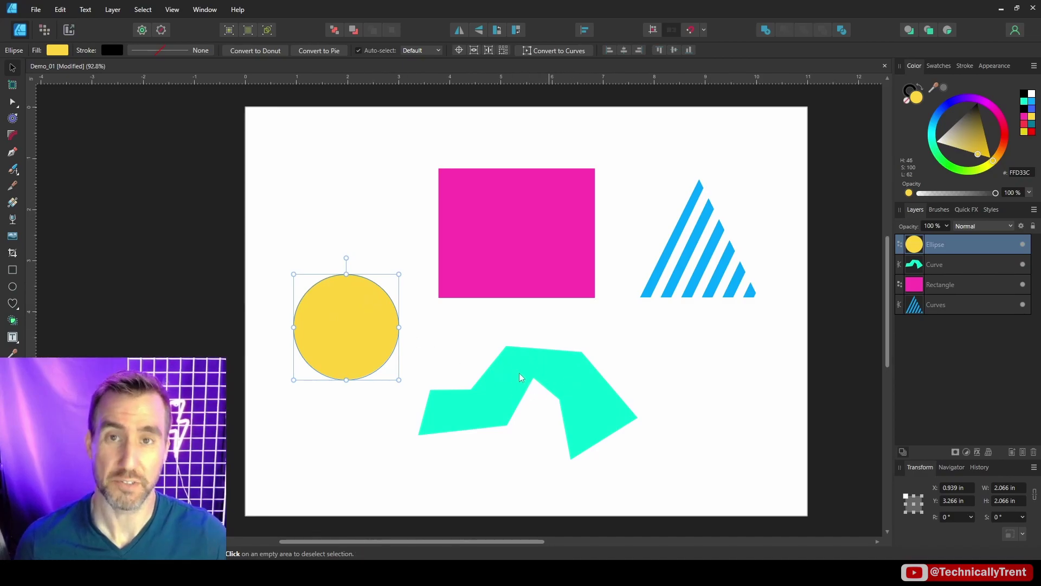
left_click_drag(934, 264, 939, 273)
left_click(746, 370)
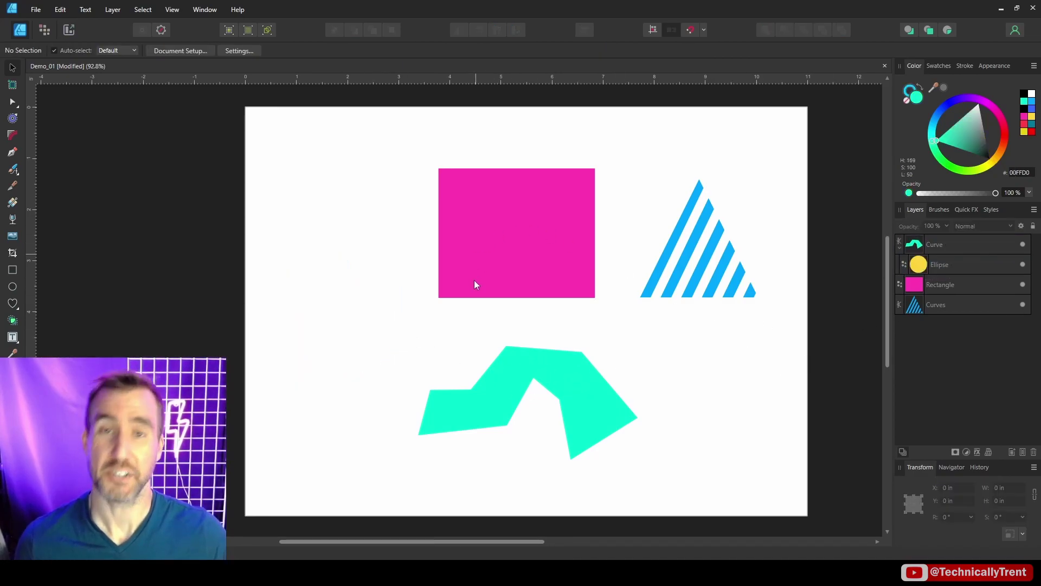
Pull the circle out of the curve onto the rectangle's lower-left corner, then clip circle and curve into the rectangle.
left_click(922, 265)
left_click_drag(349, 305, 531, 357)
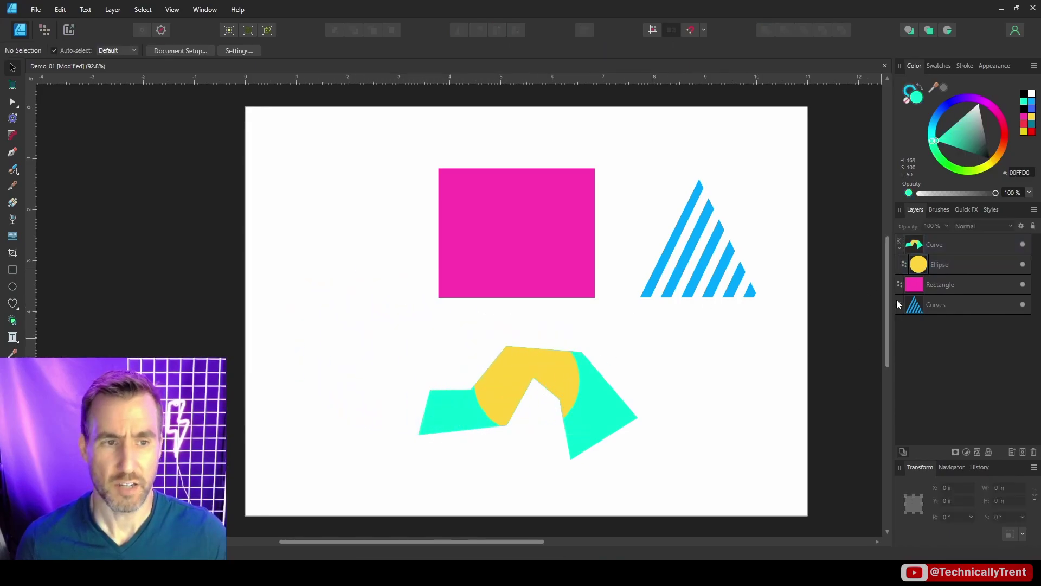
left_click(928, 268)
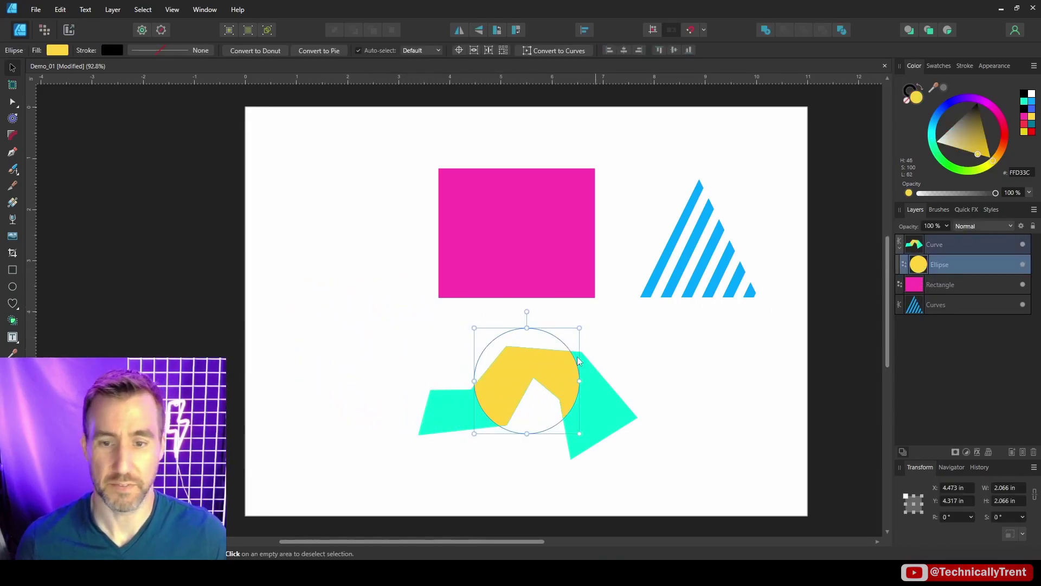
left_click_drag(578, 360, 396, 327)
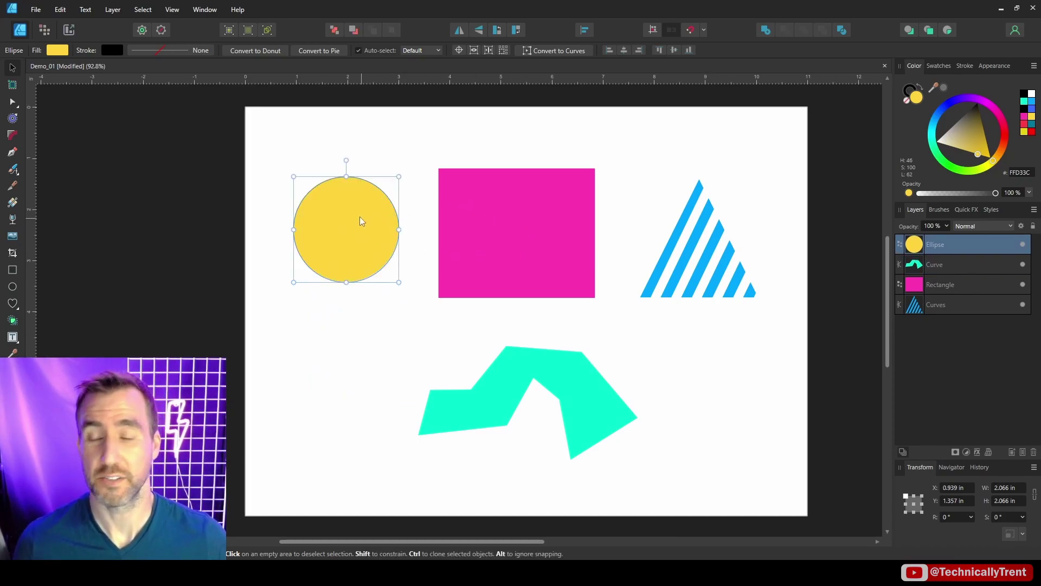
left_click_drag(361, 216, 456, 268)
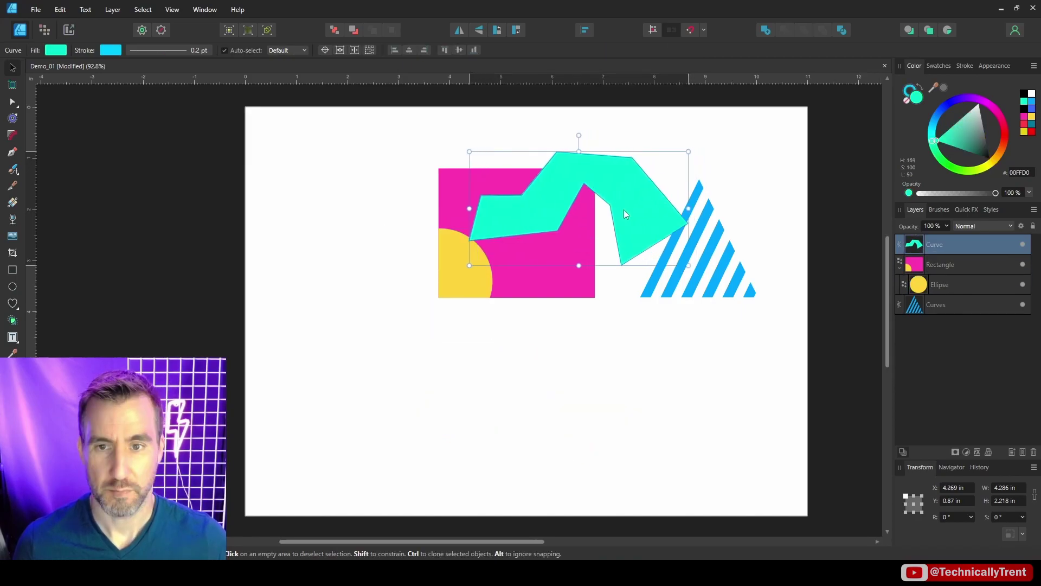
left_click_drag(623, 210, 607, 204)
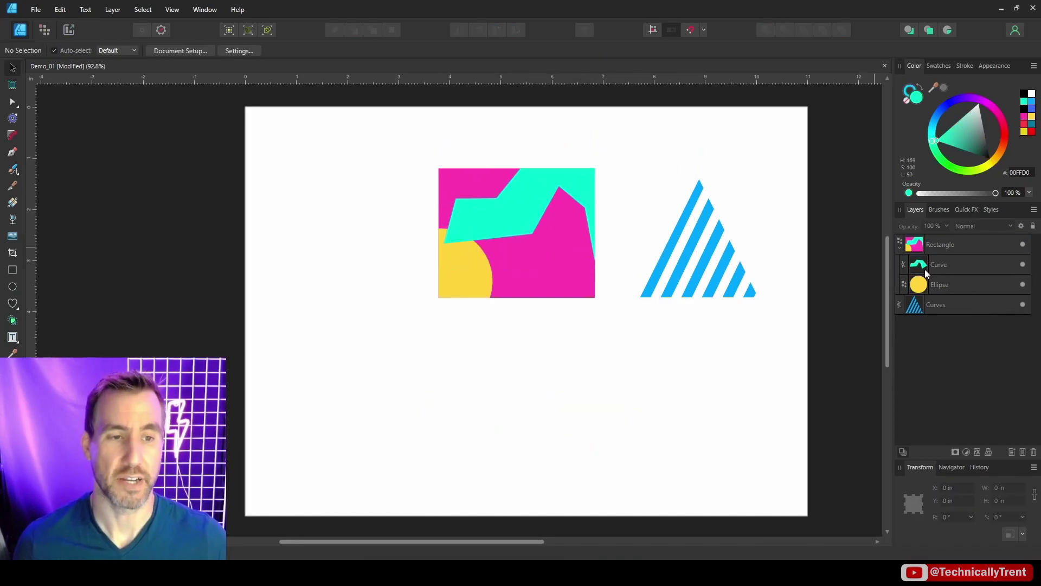
Place the teal curve beneath the yellow circle in the rectangle's clip and select the striped triangle.
left_click(926, 266)
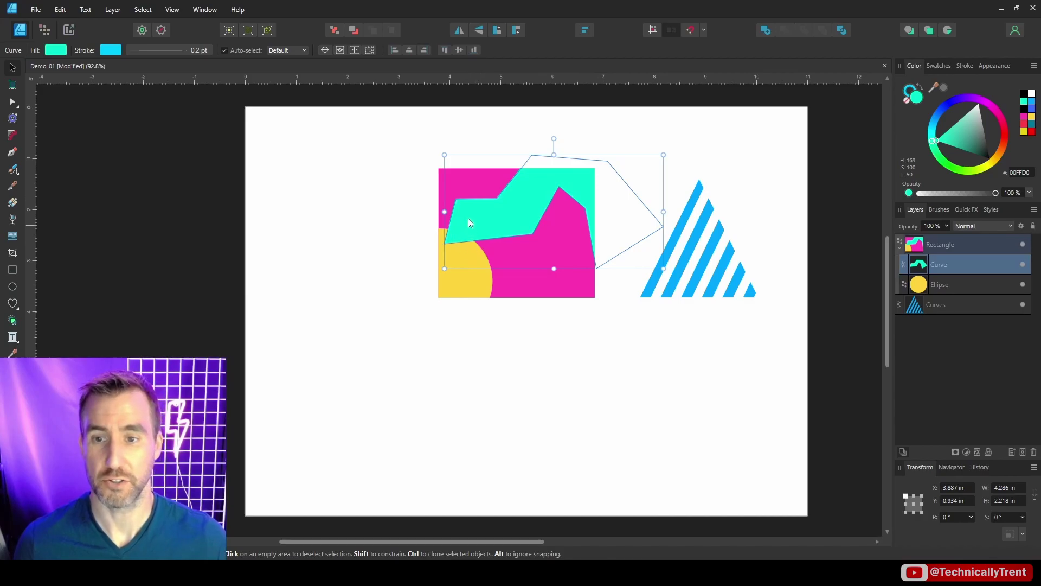
left_click_drag(923, 269, 943, 243)
left_click(916, 305)
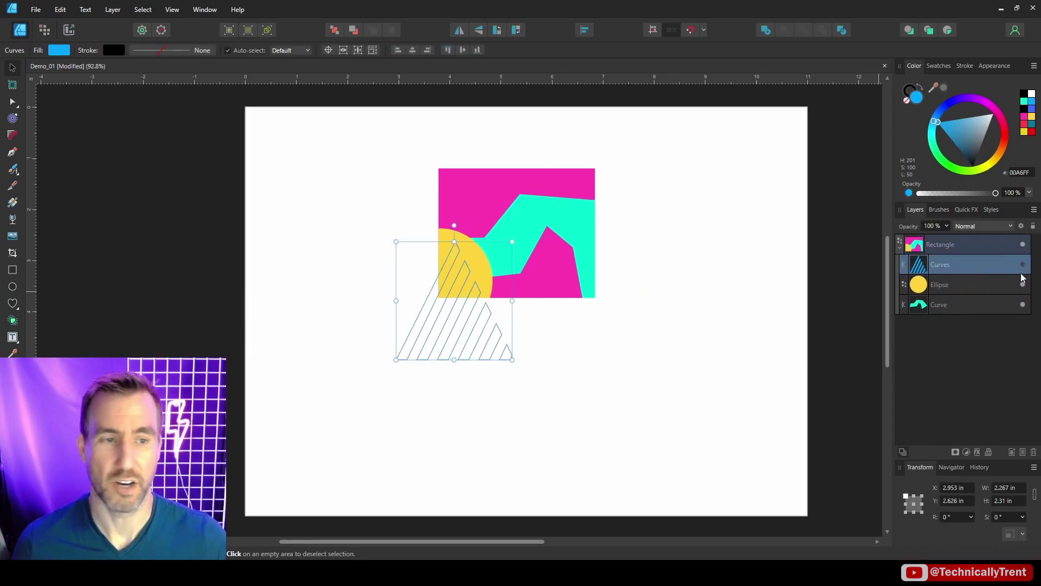
left_click(961, 287)
left_click(926, 266)
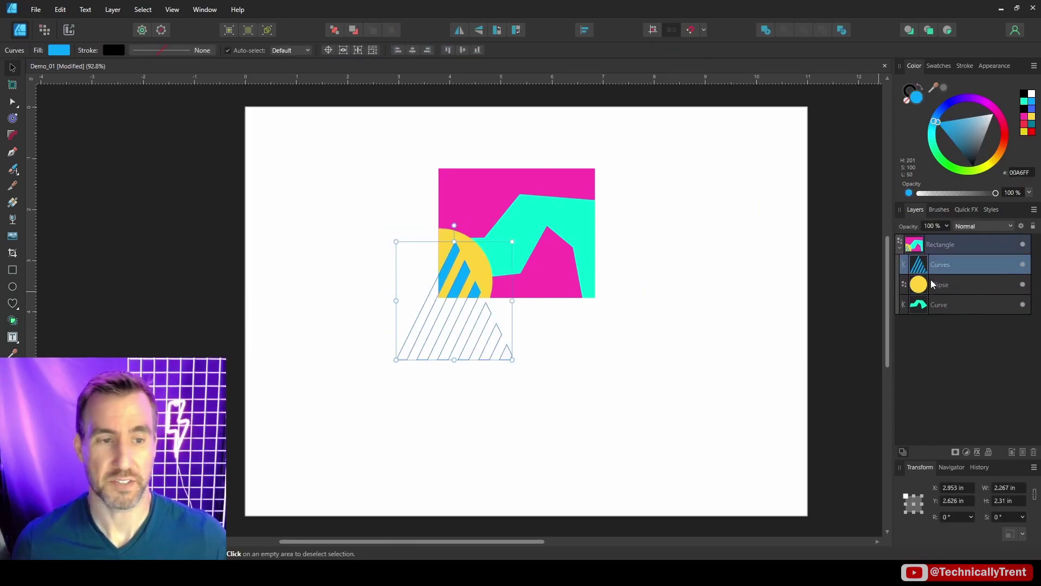
Set the triangle's blend mode to Multiply so its stripes turn green, then switch to Demo_02.
left_click(981, 226)
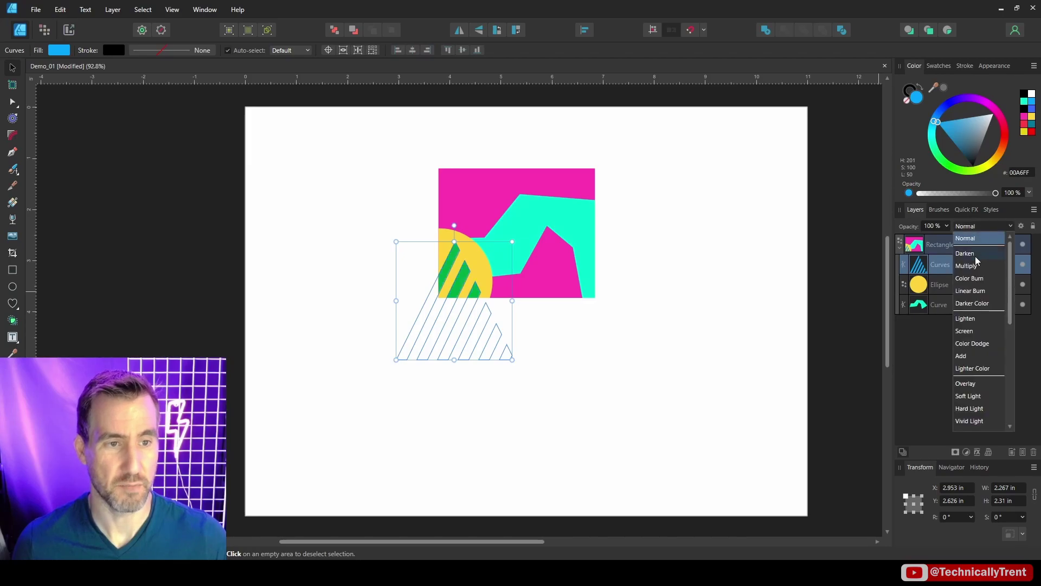
left_click(976, 268)
key("ctrl+d")
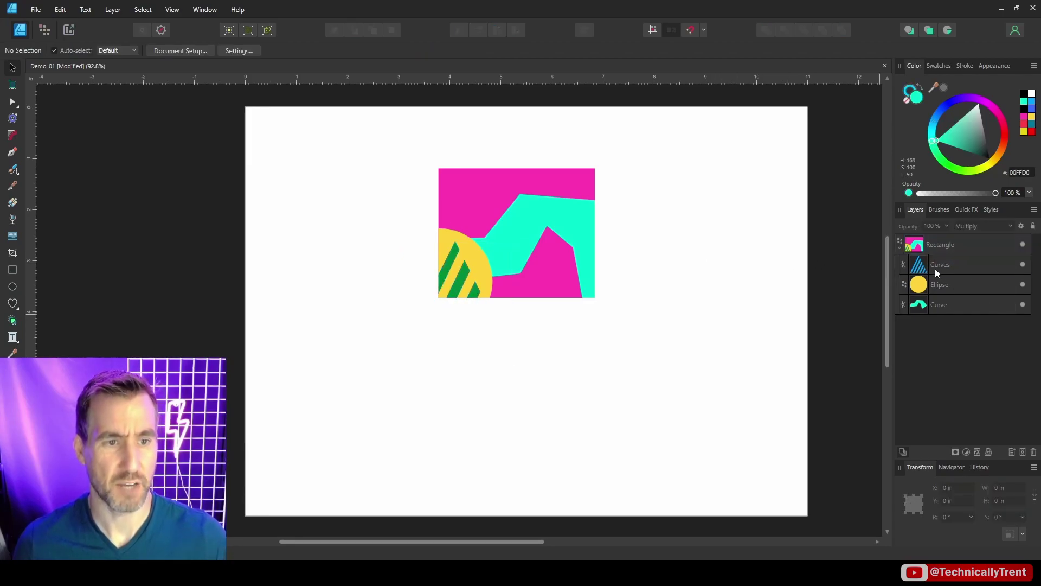
left_click(923, 286)
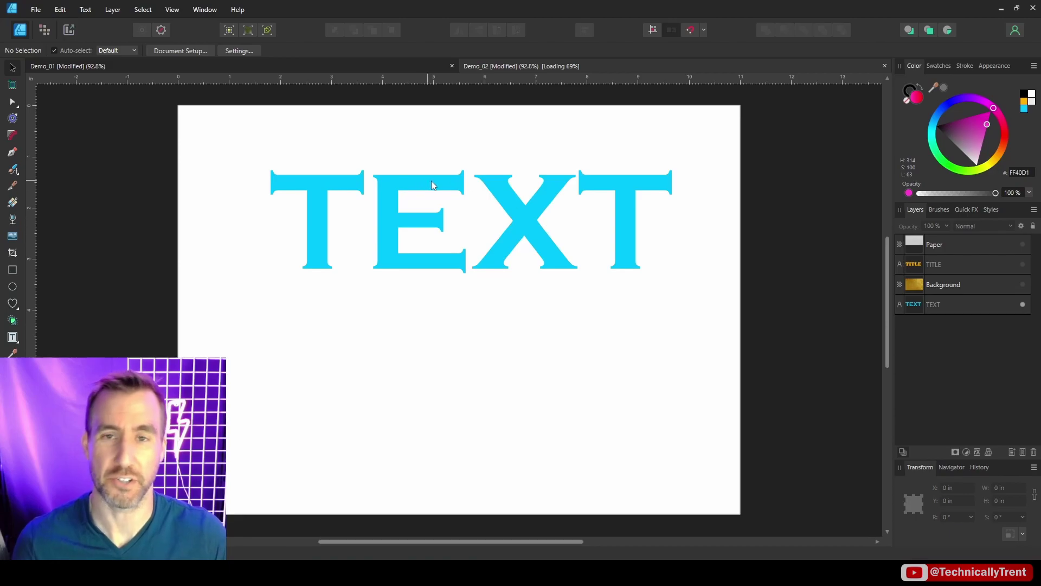
Draw a green rectangle, clip it inside the TEXT lettering, and move it over its lower half.
left_click(520, 195)
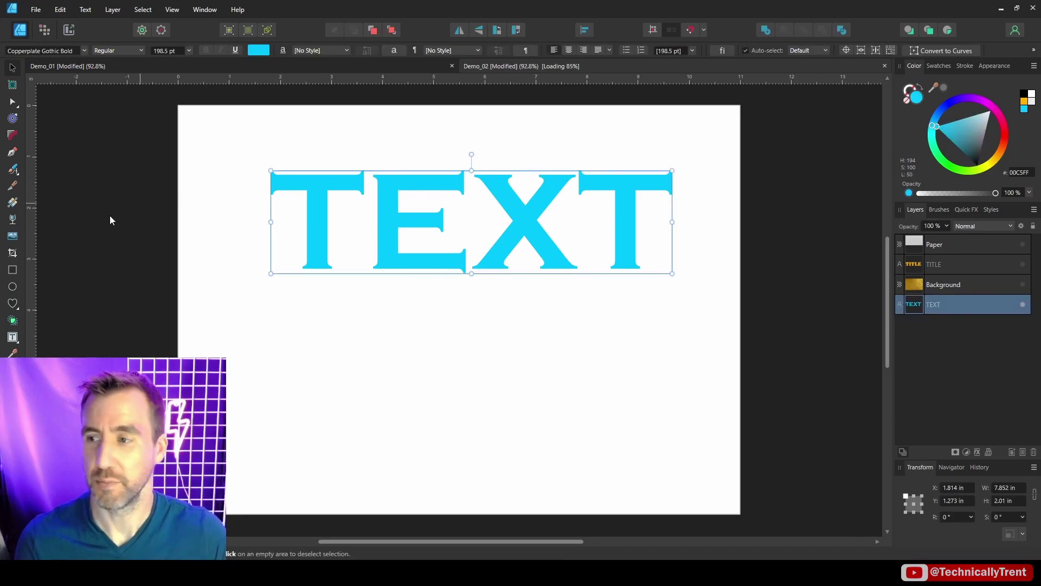
left_click(13, 270)
left_click_drag(284, 297, 675, 371)
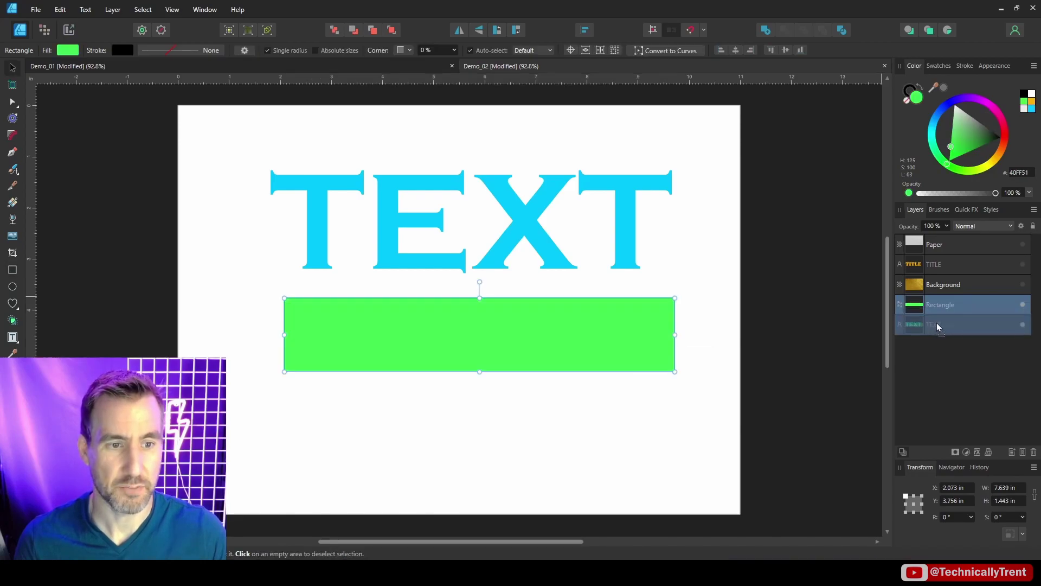
left_click_drag(936, 323, 924, 305)
left_click_drag(581, 353, 565, 271)
key("ctrl+d")
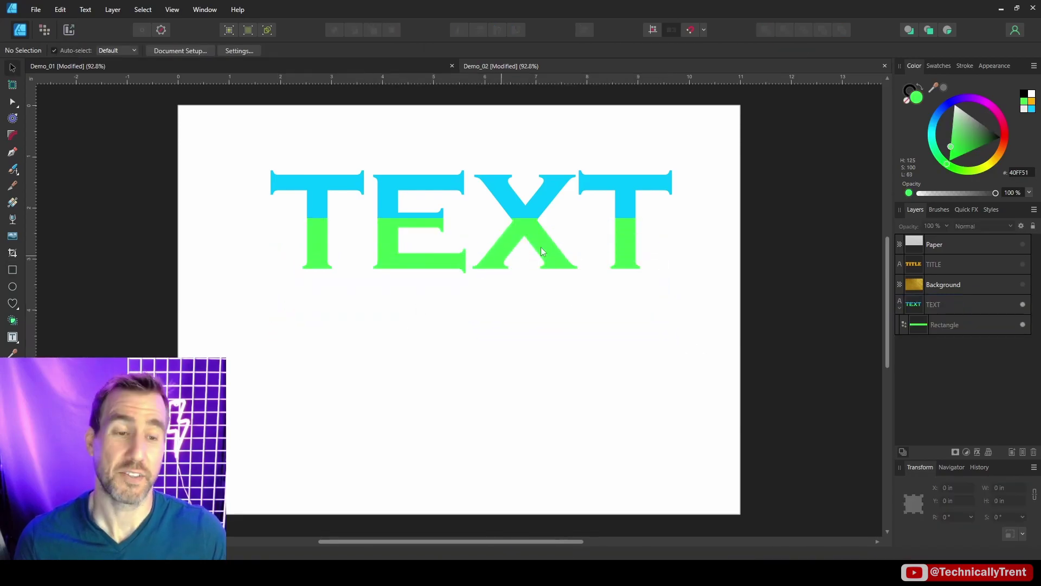
Replace the lettering with the word 'WORD'.
left_click(516, 231)
double_click(517, 231)
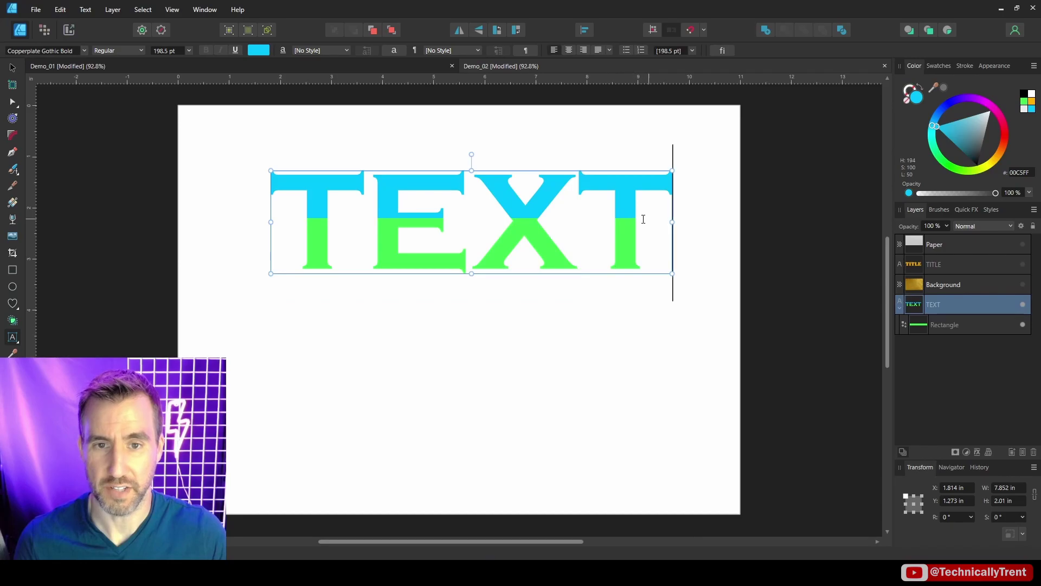
left_click_drag(674, 223, 318, 214)
type("WOR")
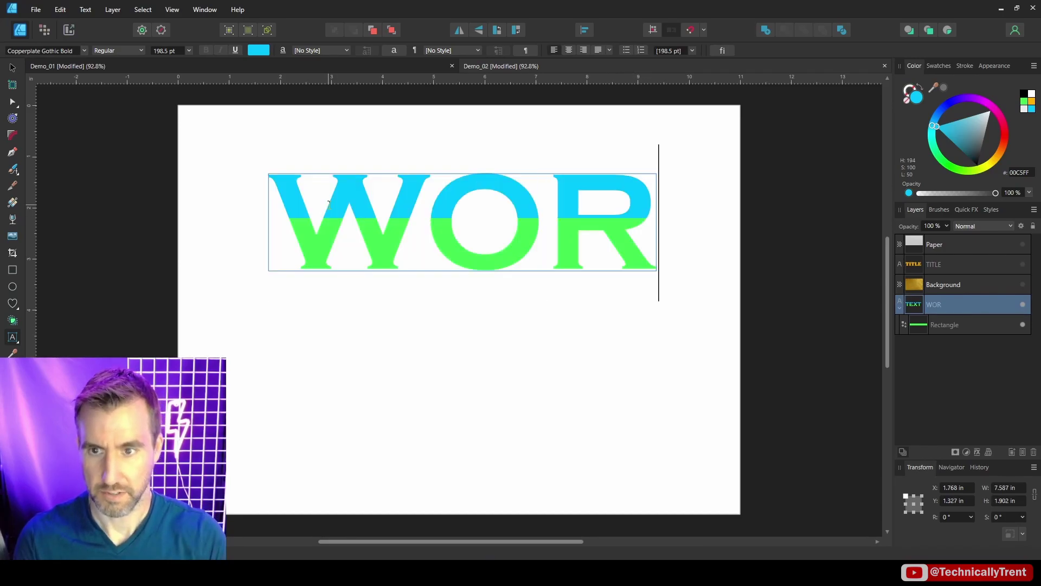
type("D")
key("Escape")
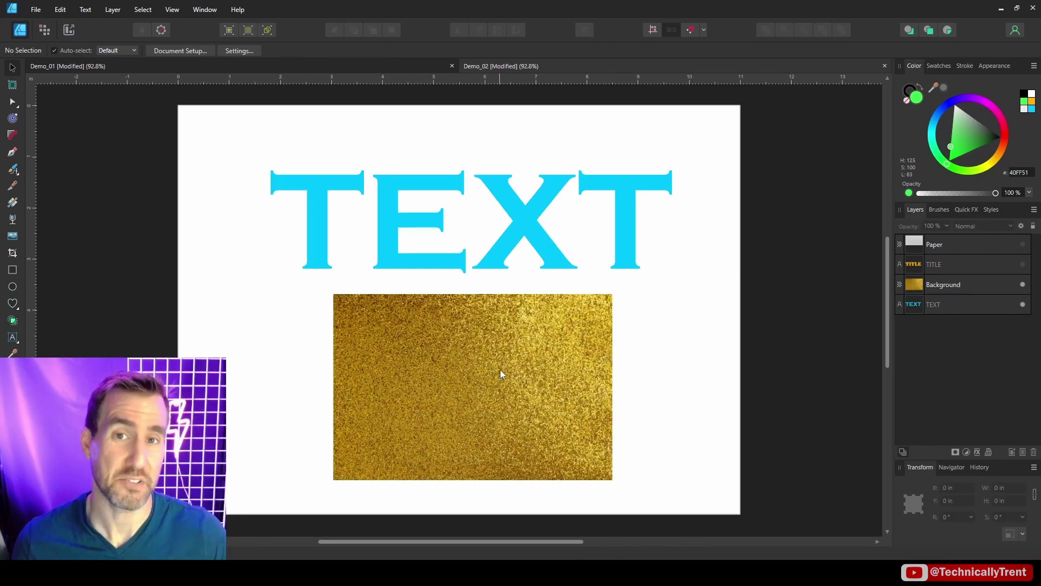
Enlarge the gold glitter image to cover TEXT and nest it in the TEXT layer as a clip.
left_click(477, 350)
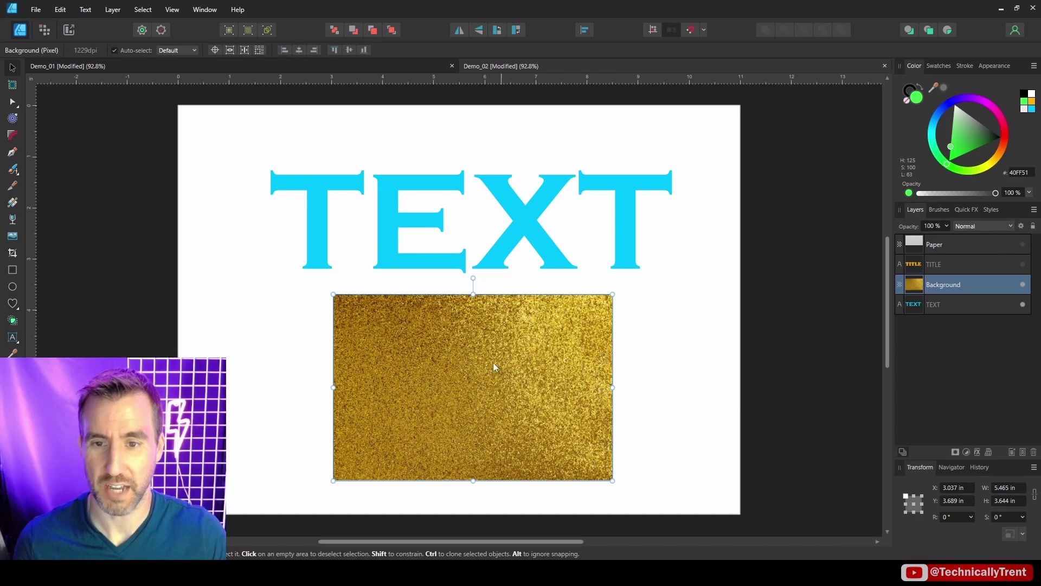
left_click_drag(493, 367, 452, 372)
left_click_drag(572, 297, 769, 227)
left_click_drag(578, 278, 526, 231)
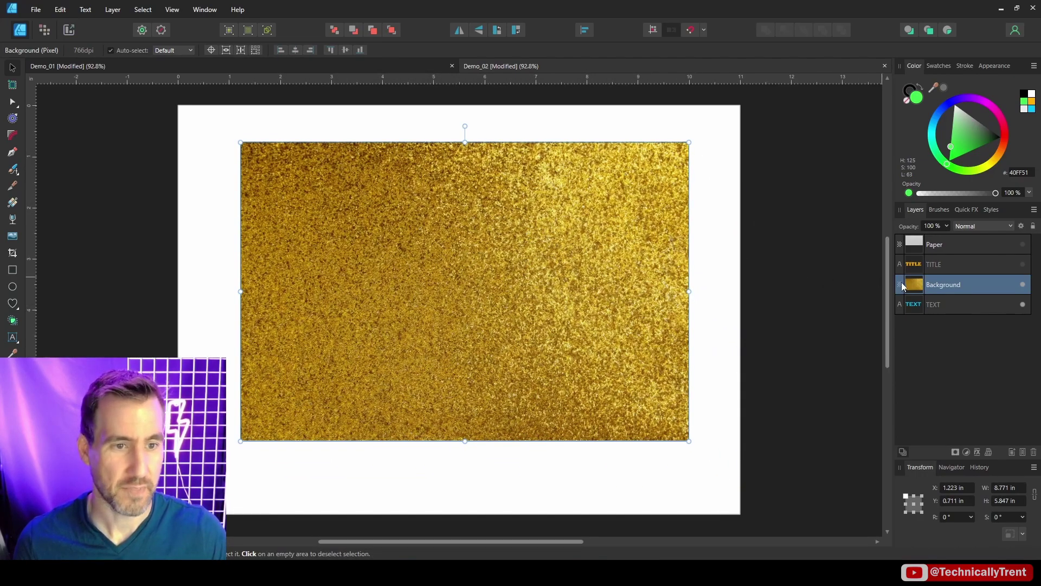
left_click_drag(902, 284, 946, 305)
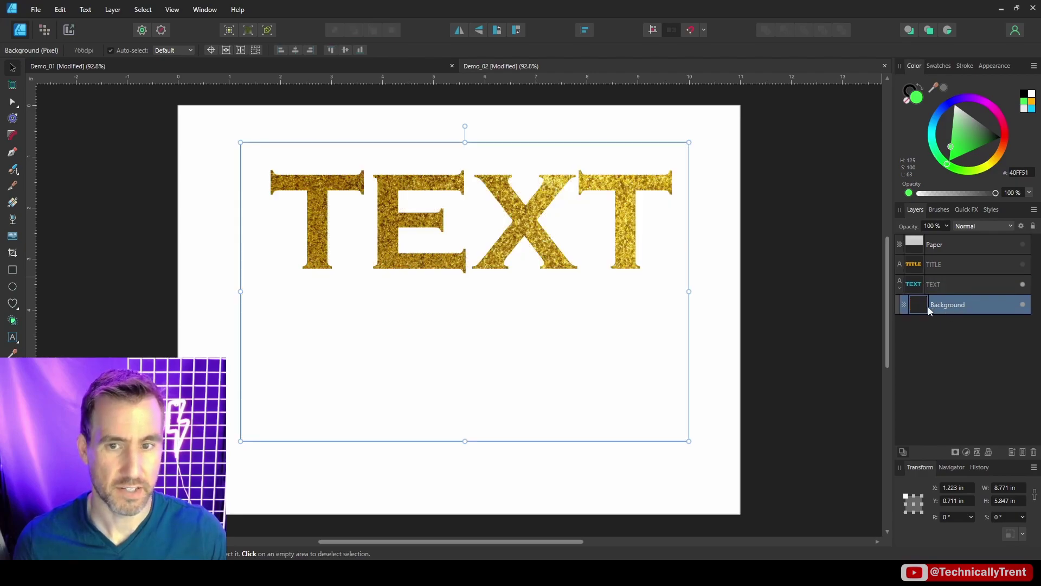
left_click(694, 279)
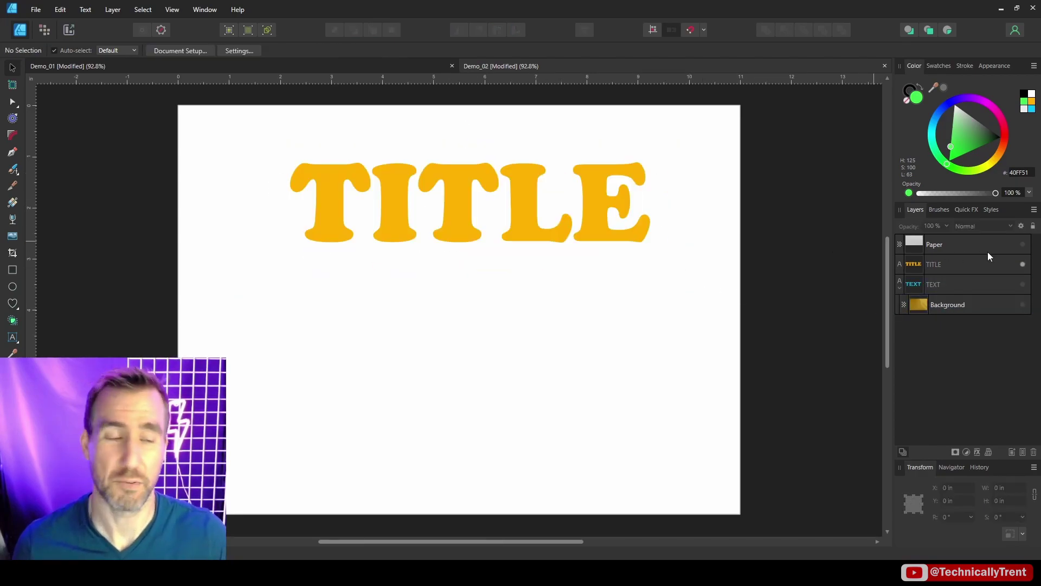
Reveal the Paper texture, clip it inside the gold TITLE letters and position it over them.
left_click(1023, 245)
left_click(507, 337)
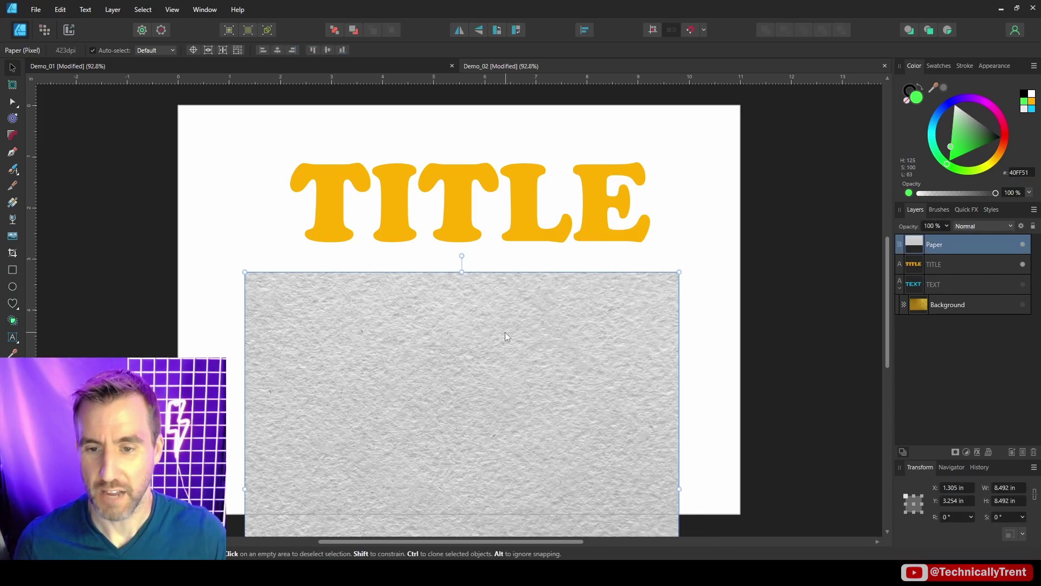
mouse_move(929, 261)
left_mouse_down()
mouse_move(919, 259)
mouse_move(940, 266)
left_mouse_up()
left_click_drag(587, 384, 587, 221)
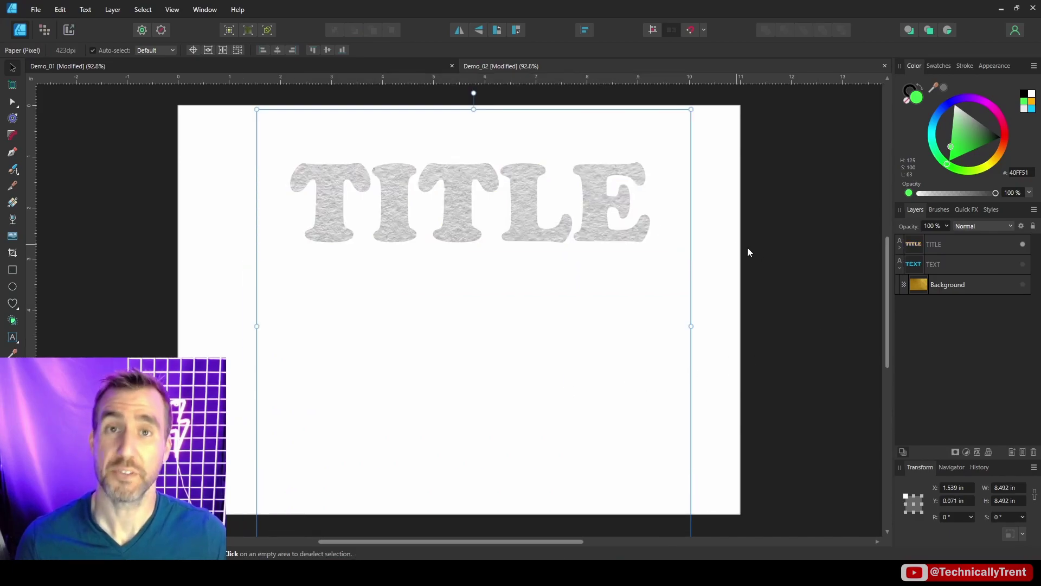
left_click(900, 246)
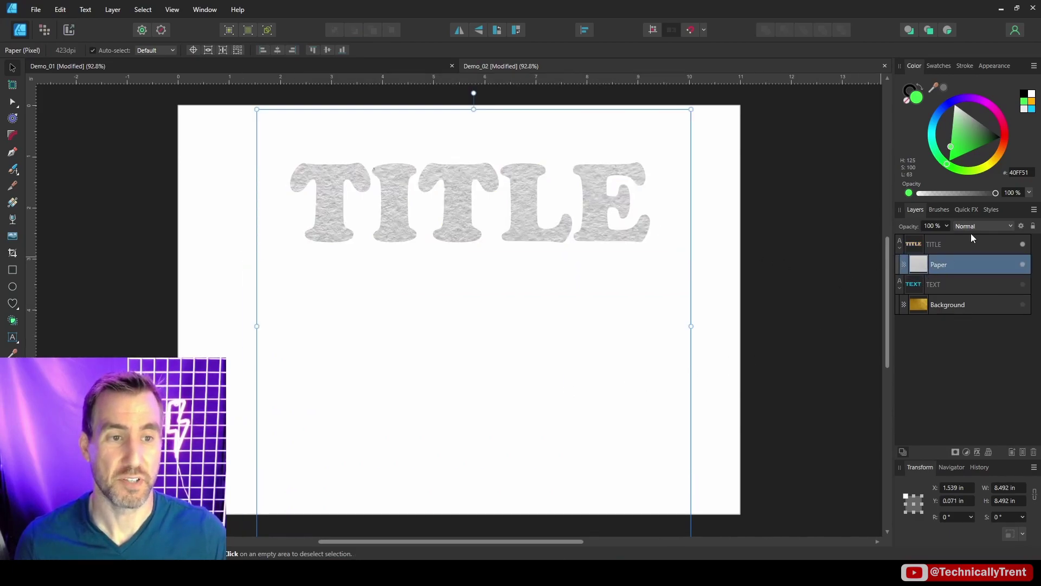
Blend the Paper texture with Multiply at 42% opacity and fit the page in view.
left_click(984, 228)
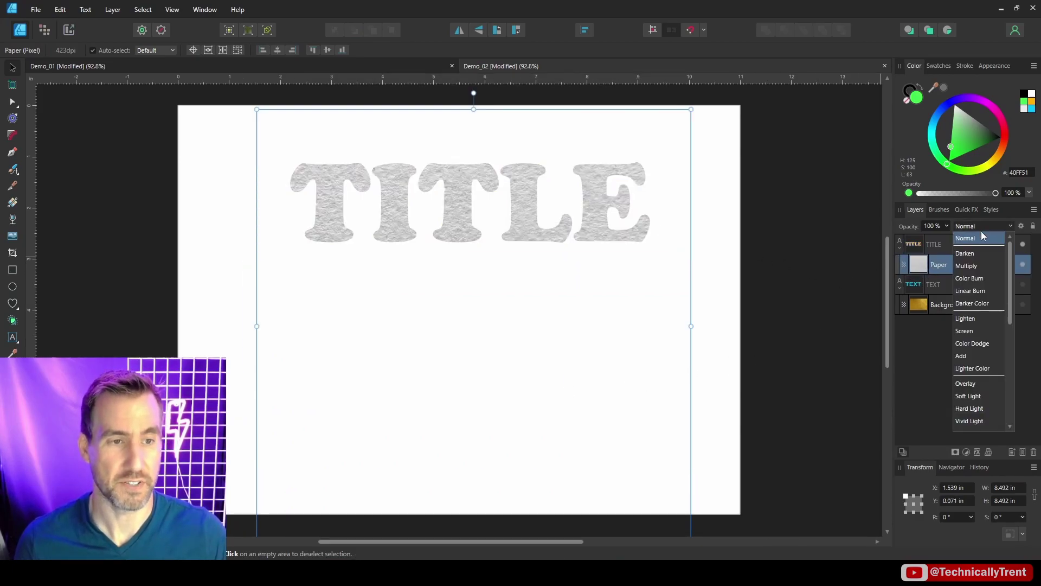
left_click(976, 266)
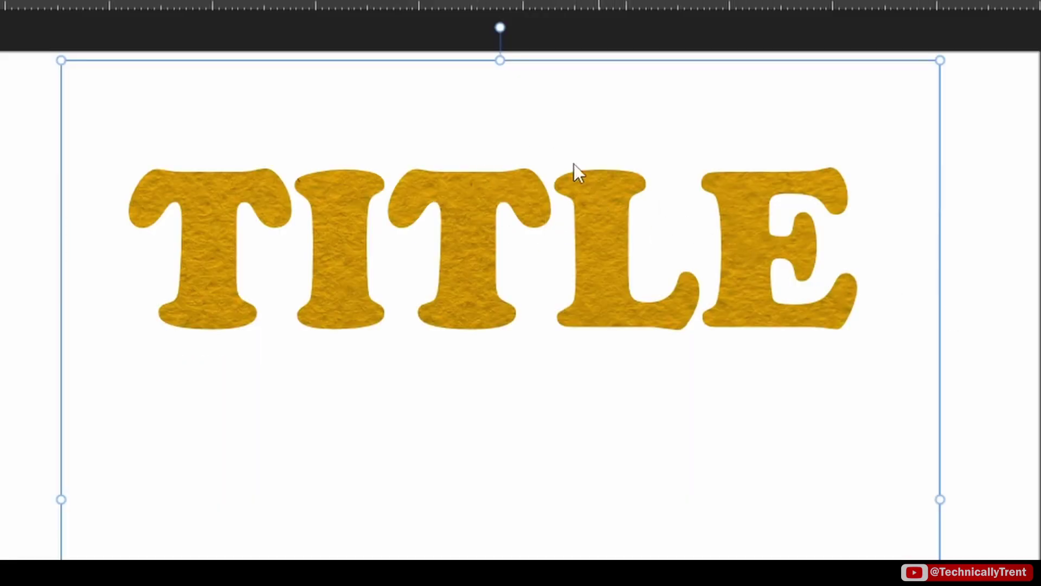
scroll(491, 183, "up", 4)
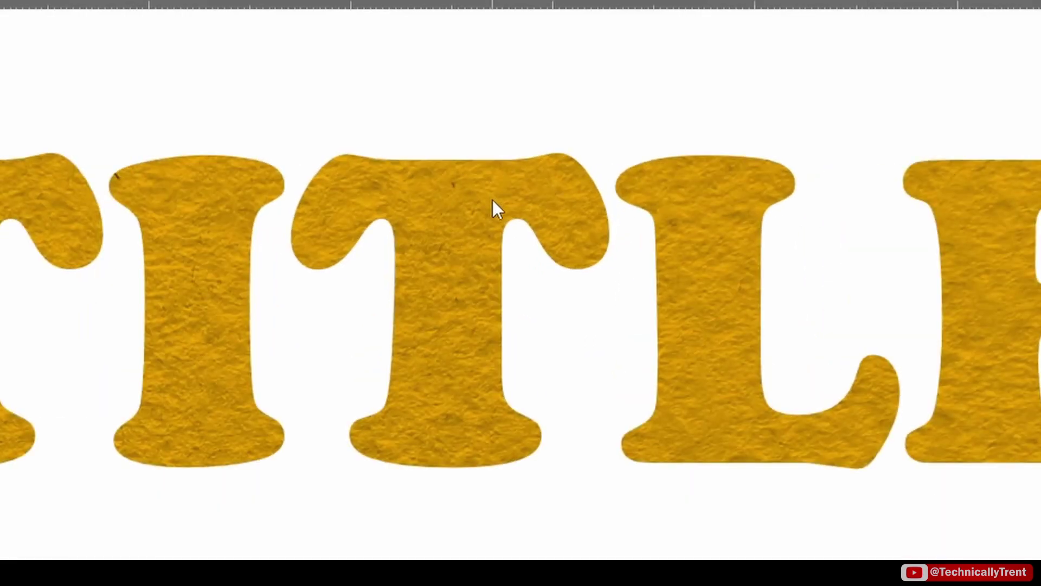
scroll(460, 158, "left", 2)
left_click(946, 226)
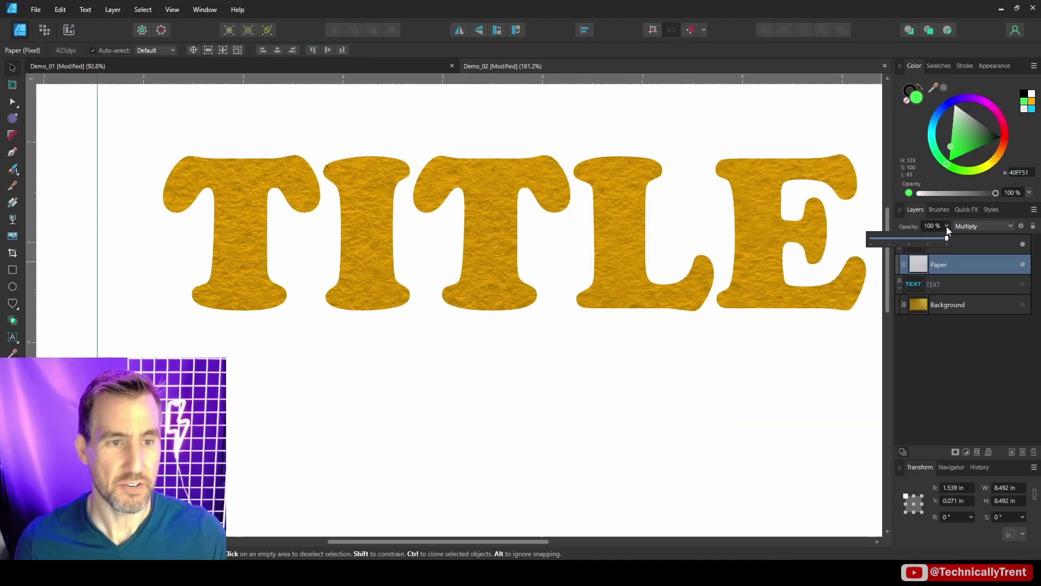
left_click_drag(946, 239, 903, 241)
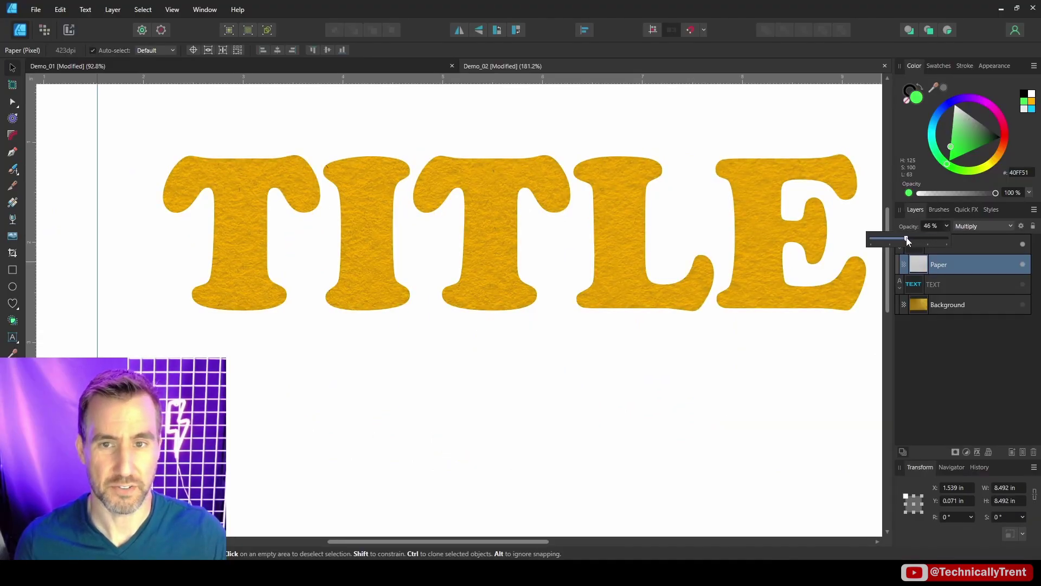
left_click(977, 226)
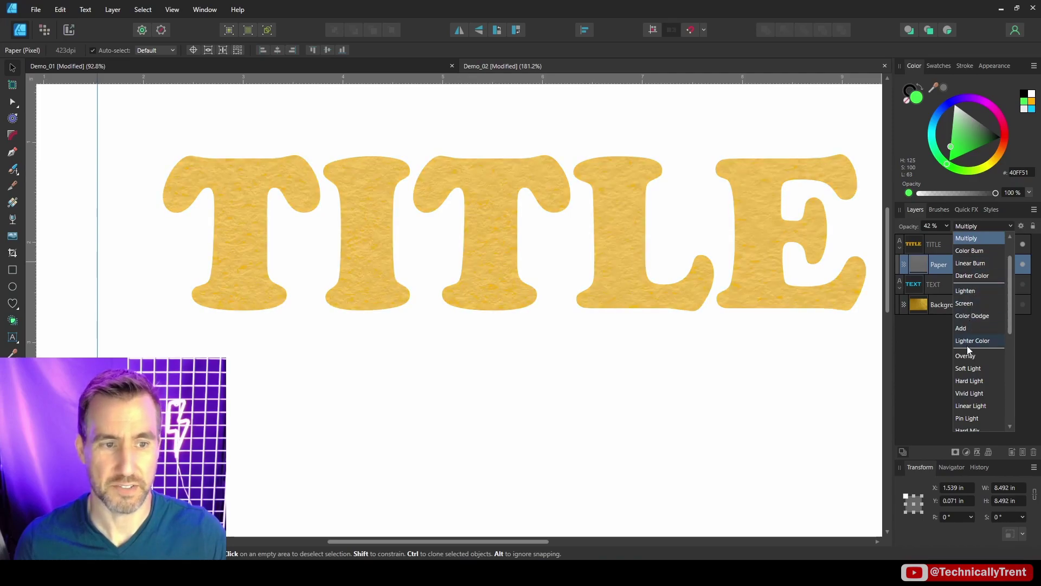
key("Escape")
key("ctrl+0")
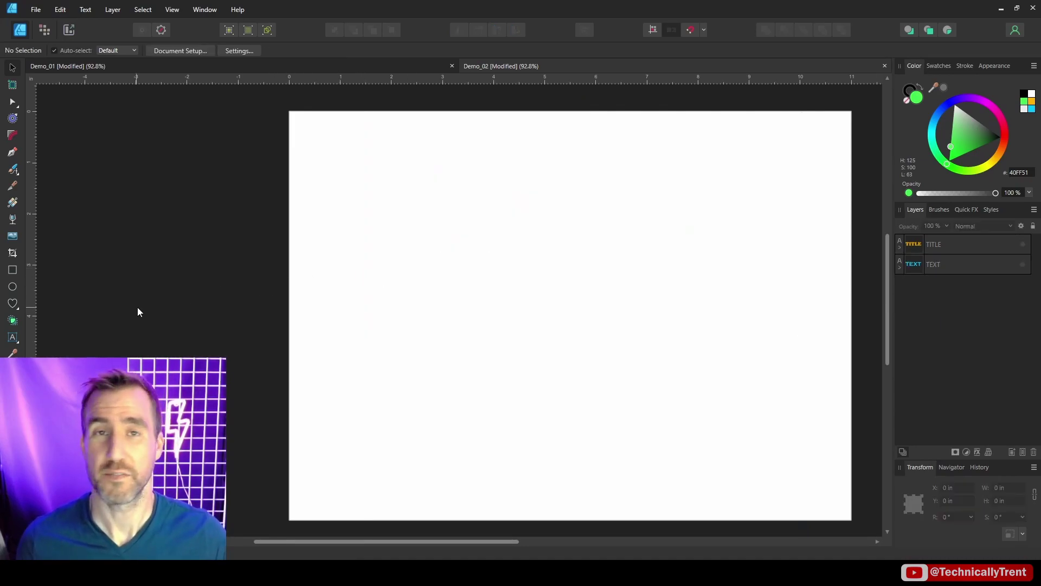
Draw a large Frame Text box on the upper page and insert lorem ipsum filler text.
left_click(24, 339)
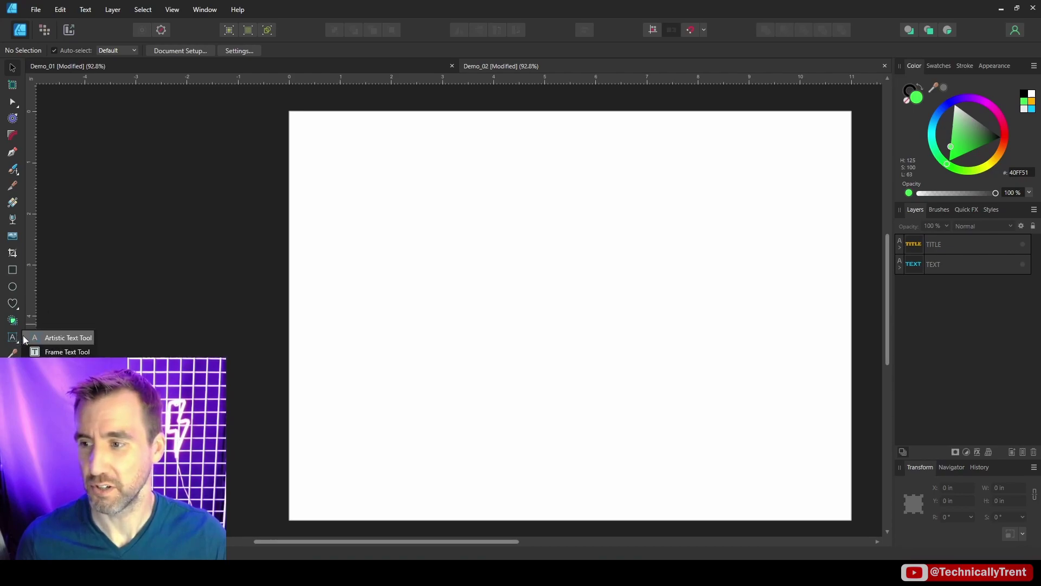
left_click(57, 351)
left_click_drag(422, 130, 730, 404)
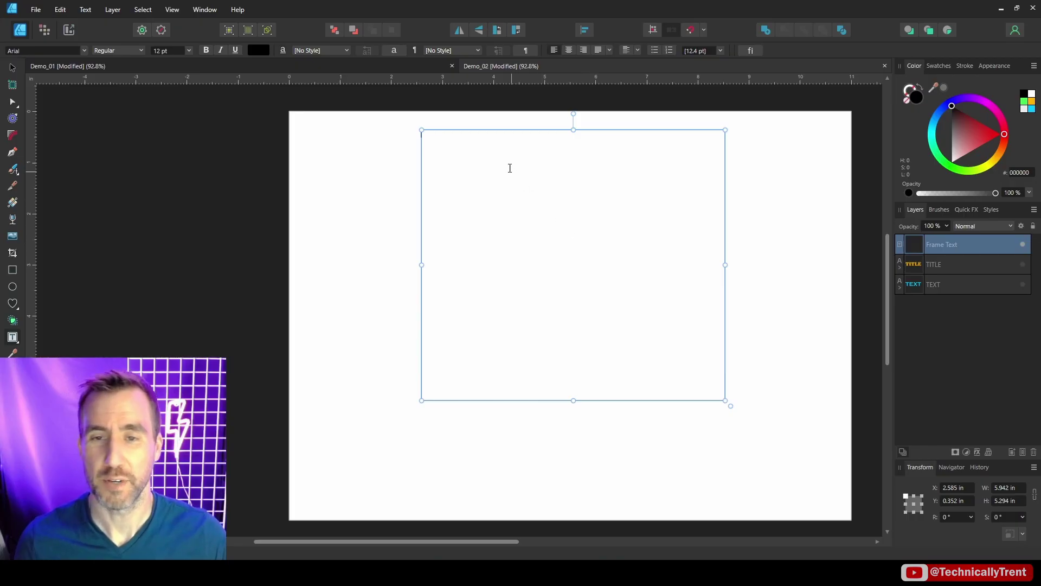
right_click(509, 166)
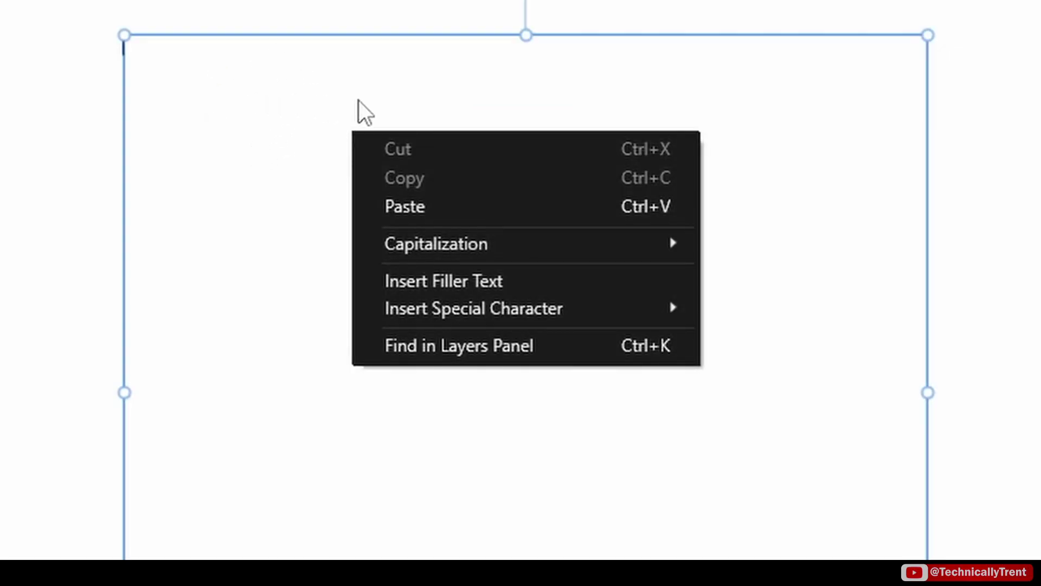
left_click(482, 282)
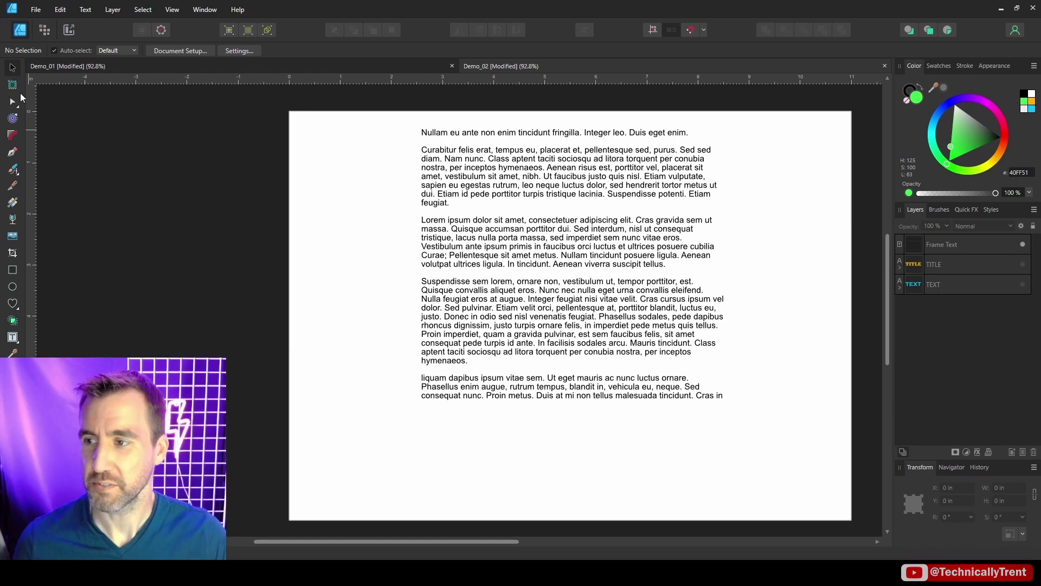
Clip a pink rectangle into the text frame, sized to cover only the third paragraph.
left_click(13, 269)
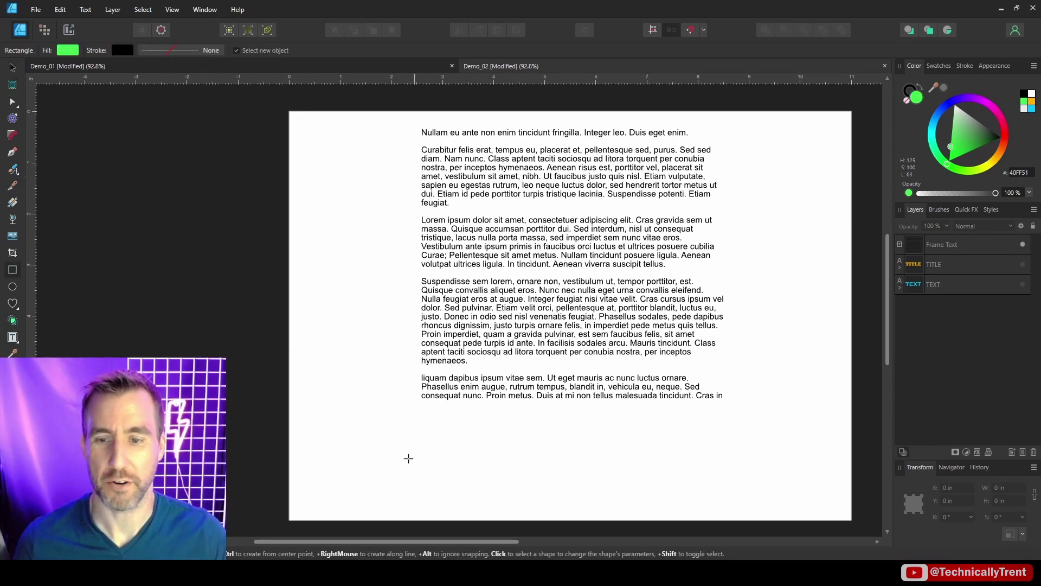
mouse_move(363, 420)
left_mouse_down()
mouse_move(416, 439)
mouse_move(796, 501)
left_mouse_up()
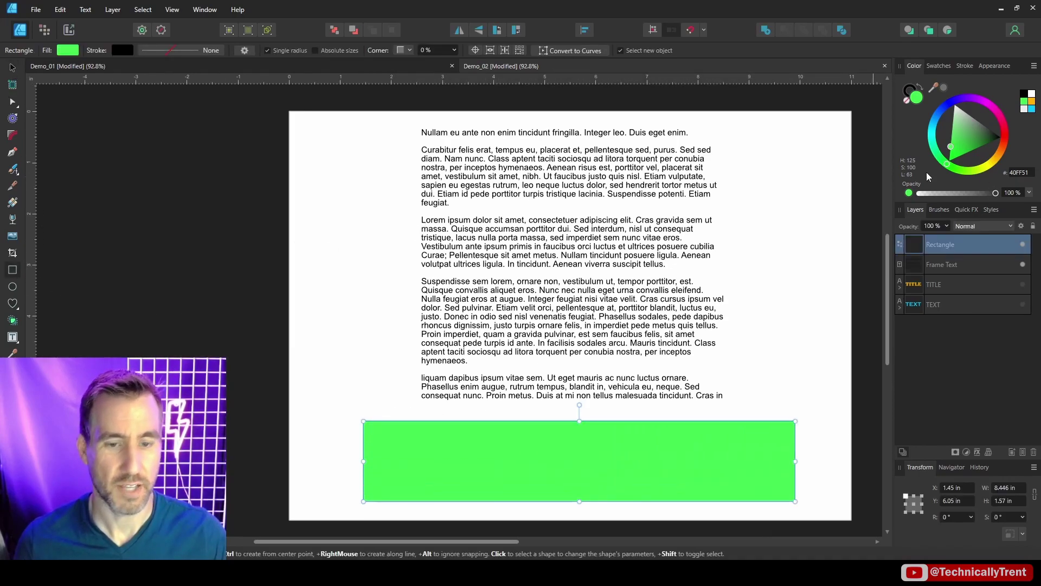
left_click(1002, 117)
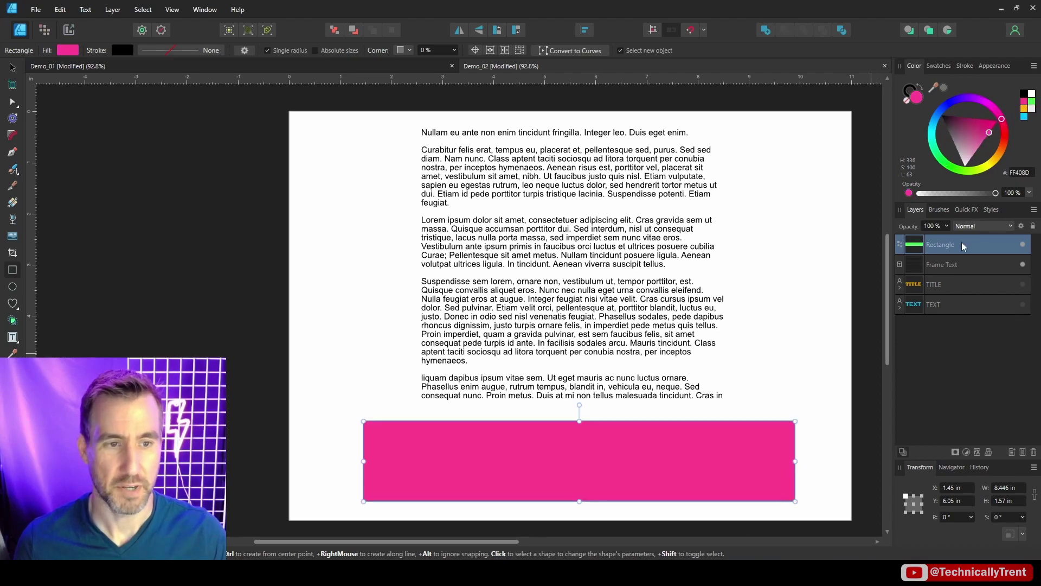
key("v")
left_click_drag(703, 453, 724, 236)
left_click_drag(913, 243, 949, 263)
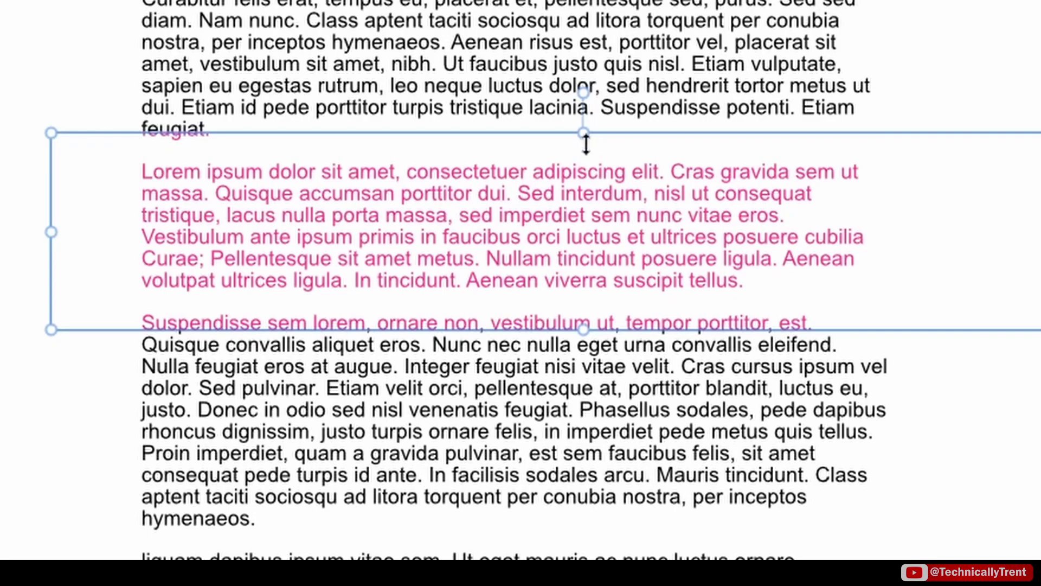
left_click_drag(583, 133, 585, 155)
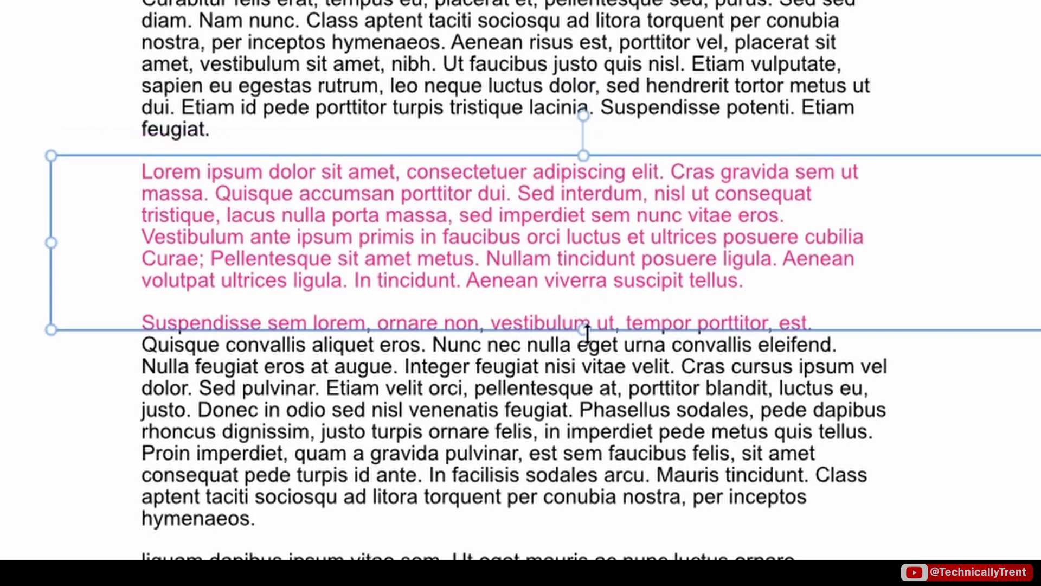
left_click_drag(585, 329, 584, 296)
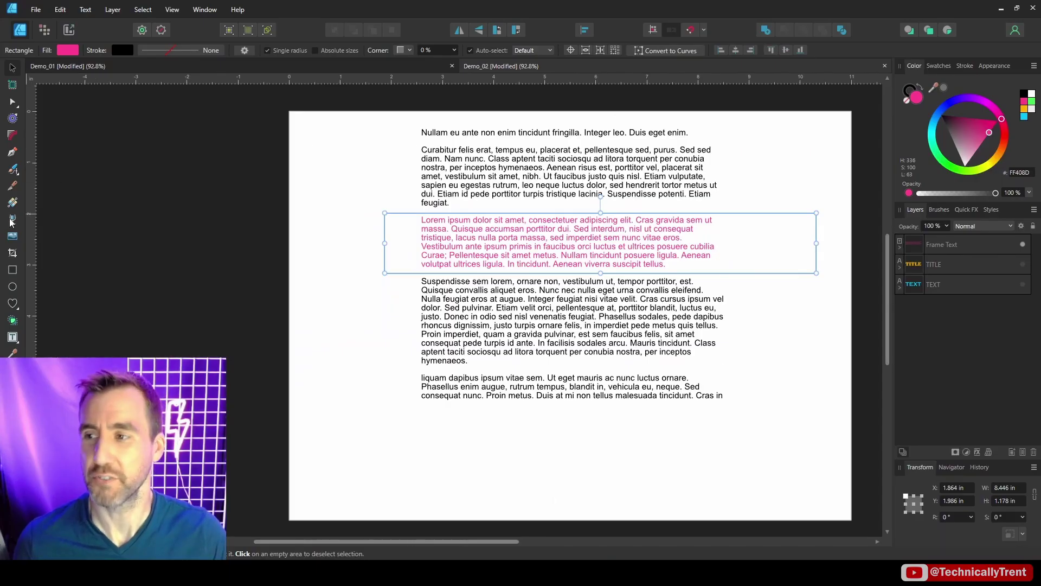
Give the pink rectangle a vertical gradient across the paragraph, then clear the selection.
scroll(530, 223, "up", 3)
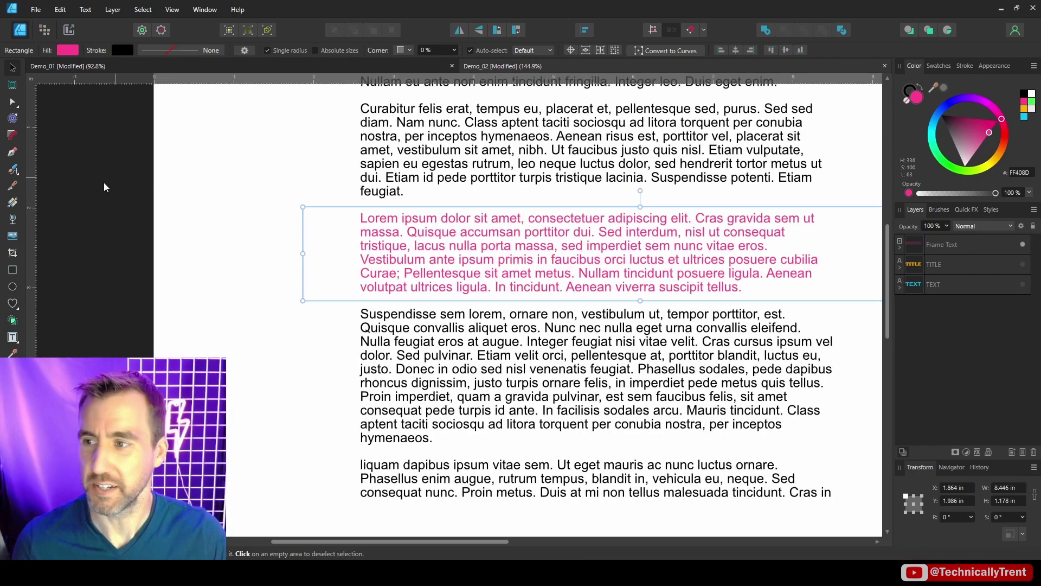
left_click(13, 203)
left_click_drag(582, 224, 582, 275)
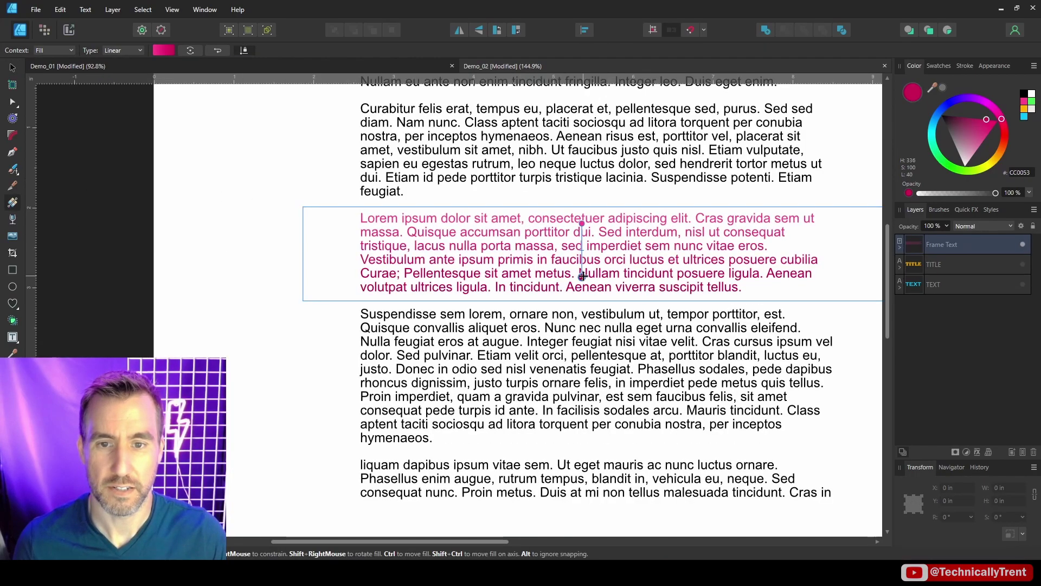
key("v")
key("ctrl+d")
scroll(724, 183, "down", 2)
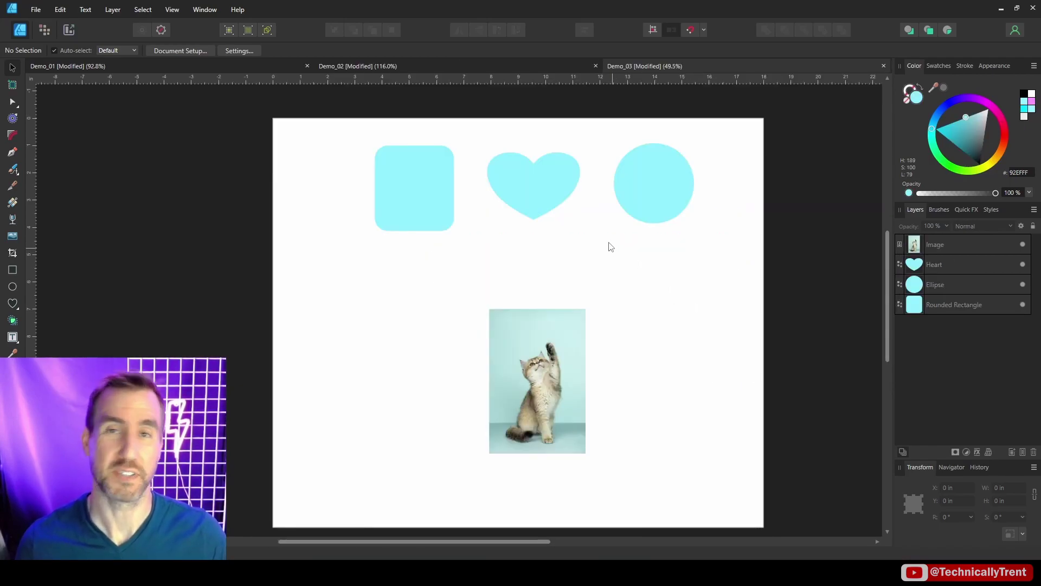
Clip the cat photo inside the rounded rectangle and shift the kitten upward within it.
left_click(544, 363)
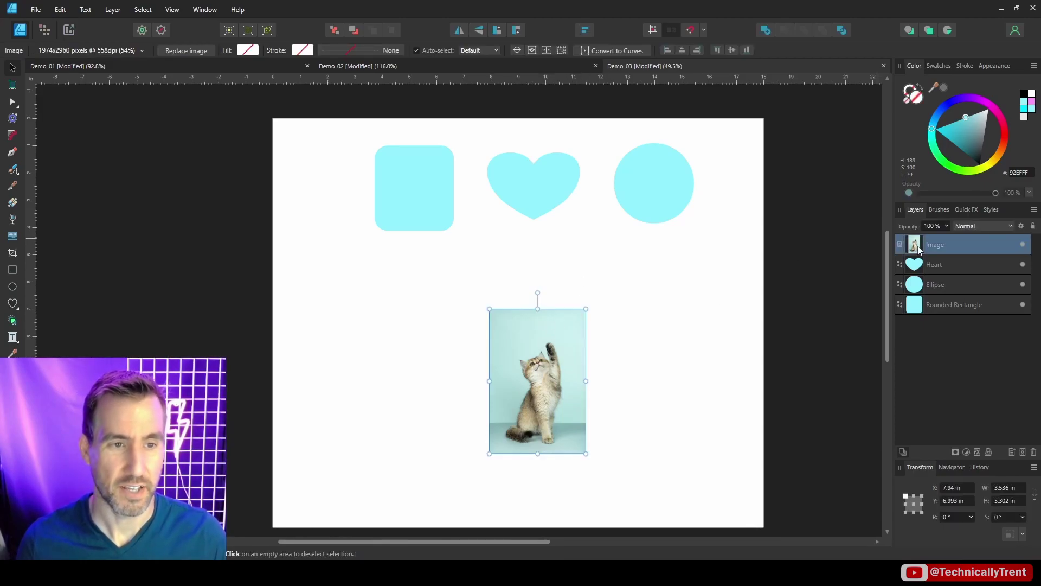
left_click_drag(533, 396, 412, 224)
left_click_drag(936, 245, 948, 305)
left_click_drag(446, 262, 442, 236)
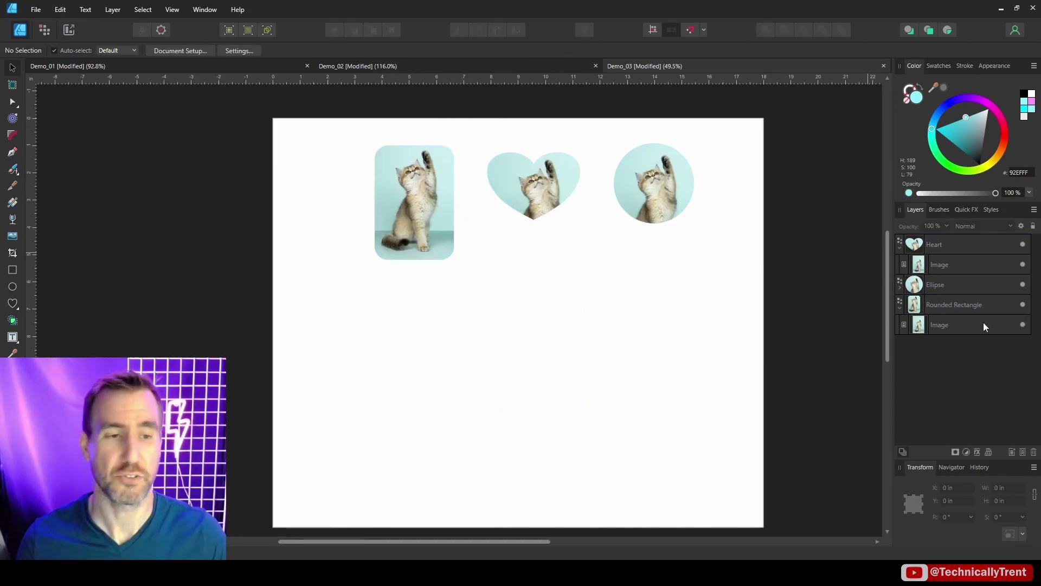
left_click(926, 305)
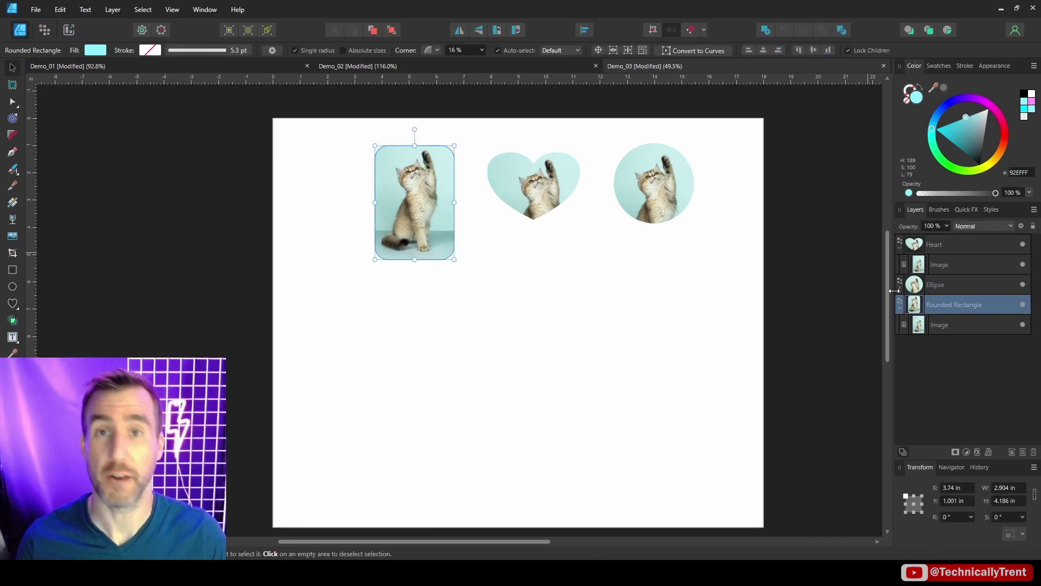
Give the rounded rectangle a cyan 00CFFF outline.
left_click(909, 93)
left_click(936, 129)
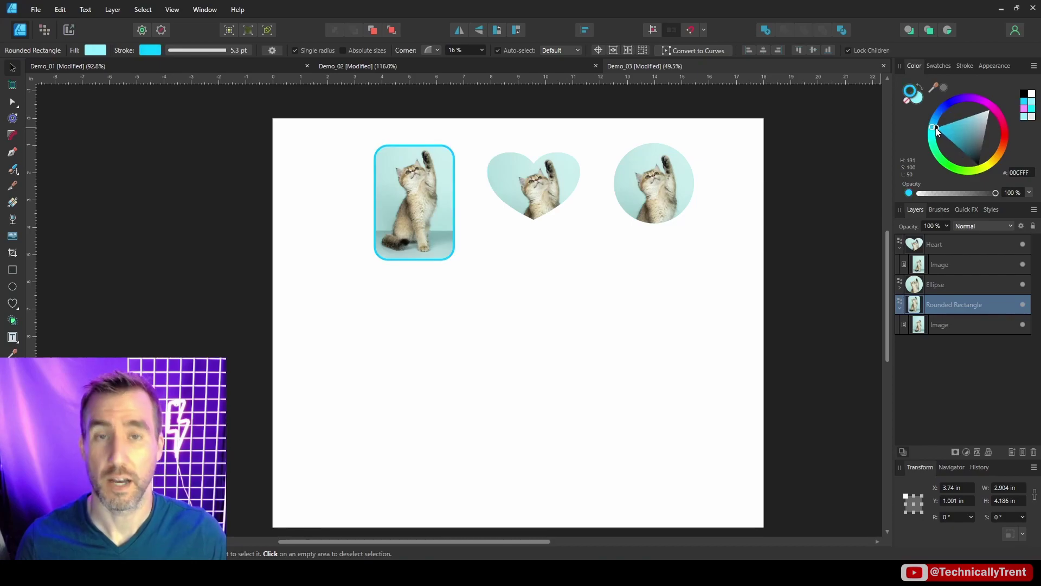
left_click(619, 136)
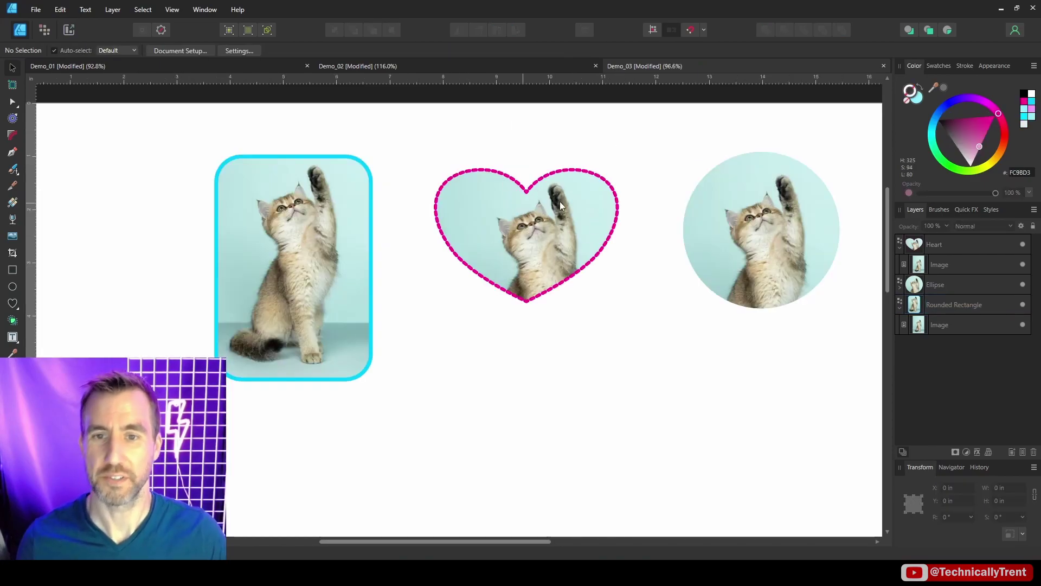
Outline the cat-filled circle with the pink Watercolor Stroke 04 brush.
scroll(570, 152, "right", 3)
left_click(626, 161)
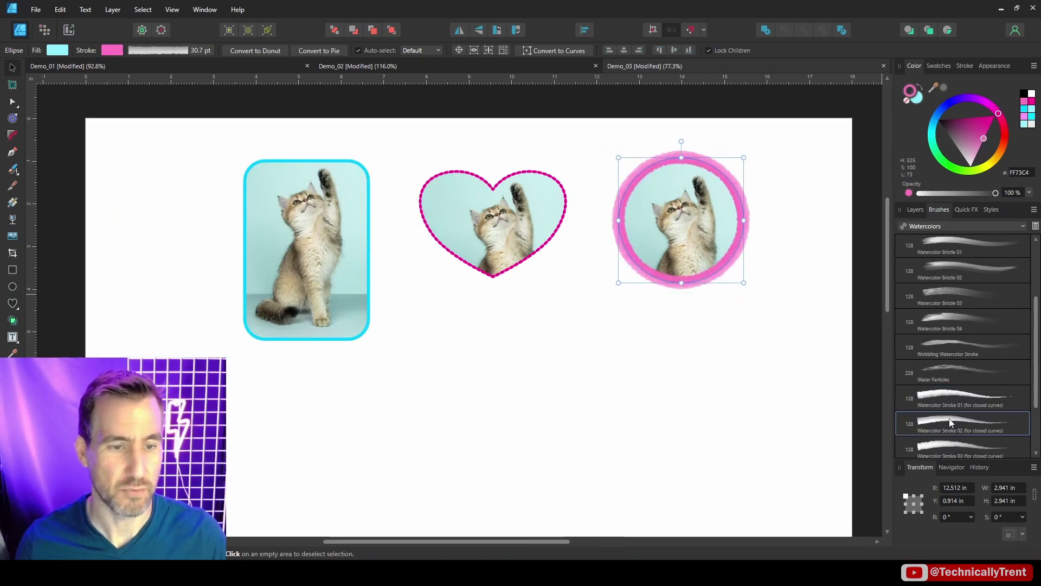
scroll(950, 400, "down", 2)
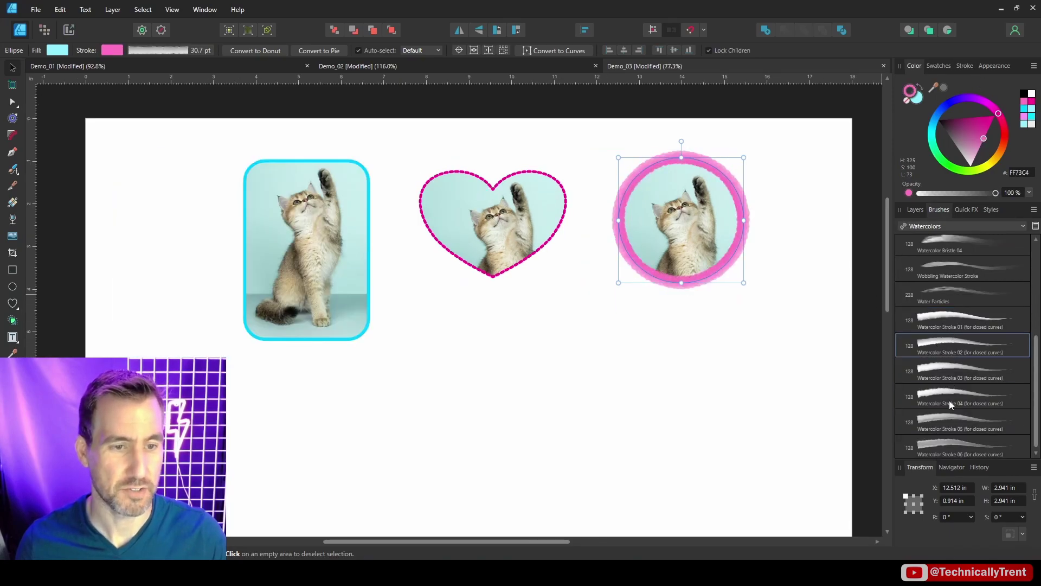
left_click(945, 399)
scroll(772, 190, "up", 3)
scroll(724, 189, "down", 3)
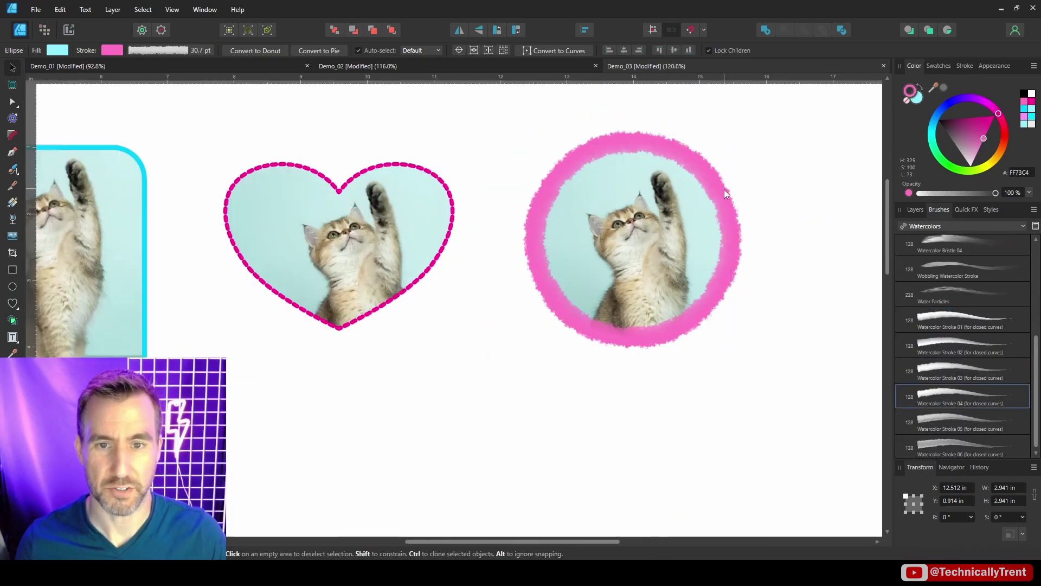
left_click(782, 209)
scroll(812, 191, "left", 1)
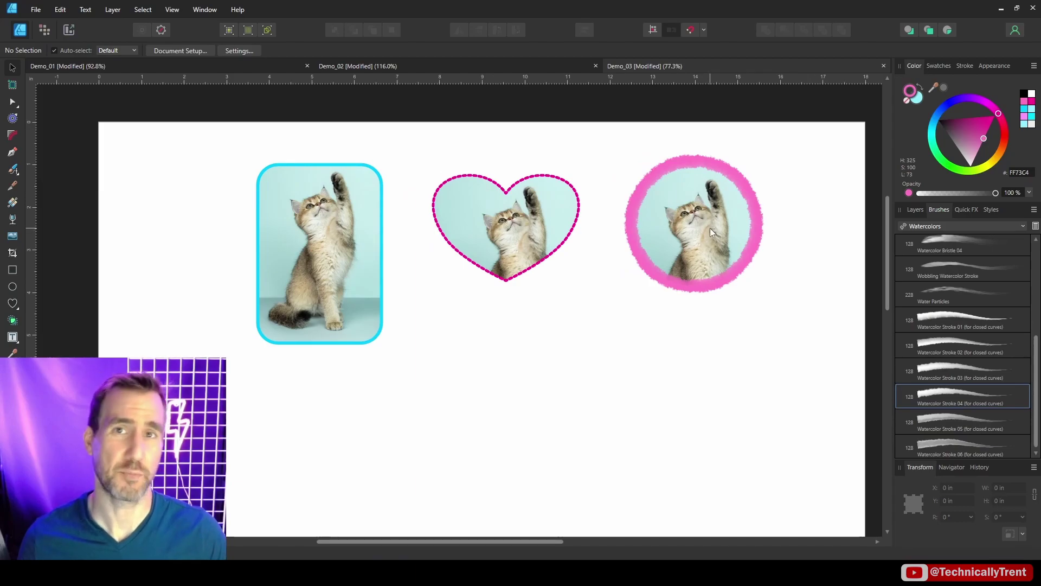